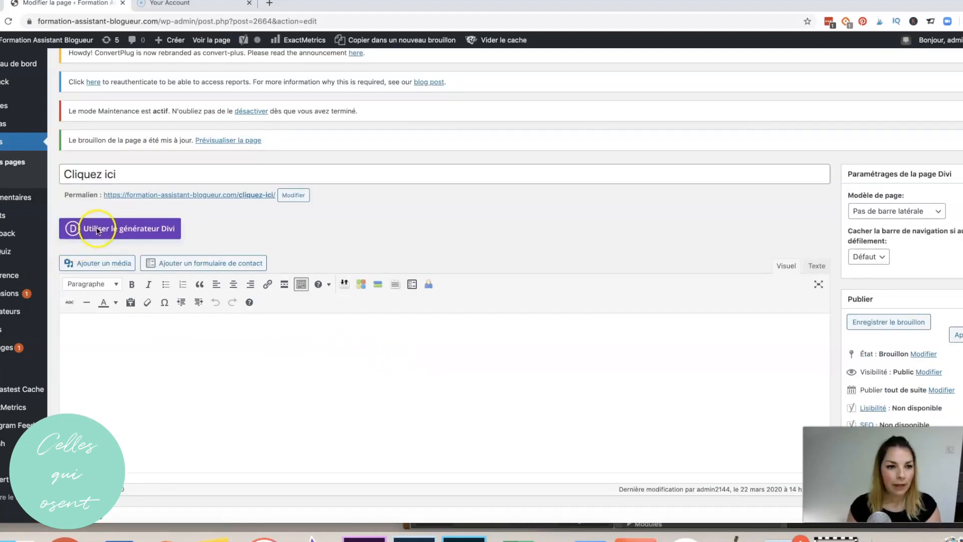
Open the "Cliquez ici" page in the Divi builder and start building it from scratch.
left_click(100, 230)
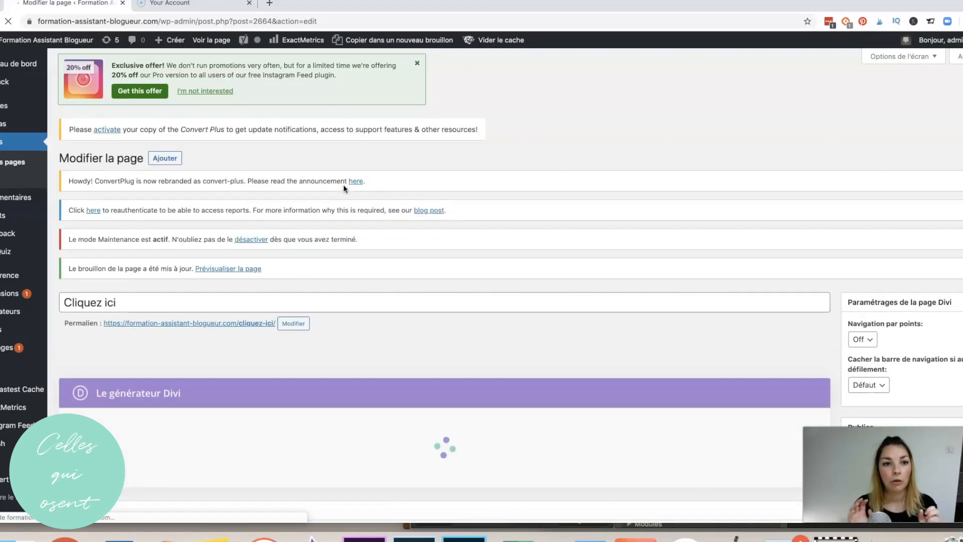
scroll(408, 301, "down", 1)
scroll(408, 301, "down", 3)
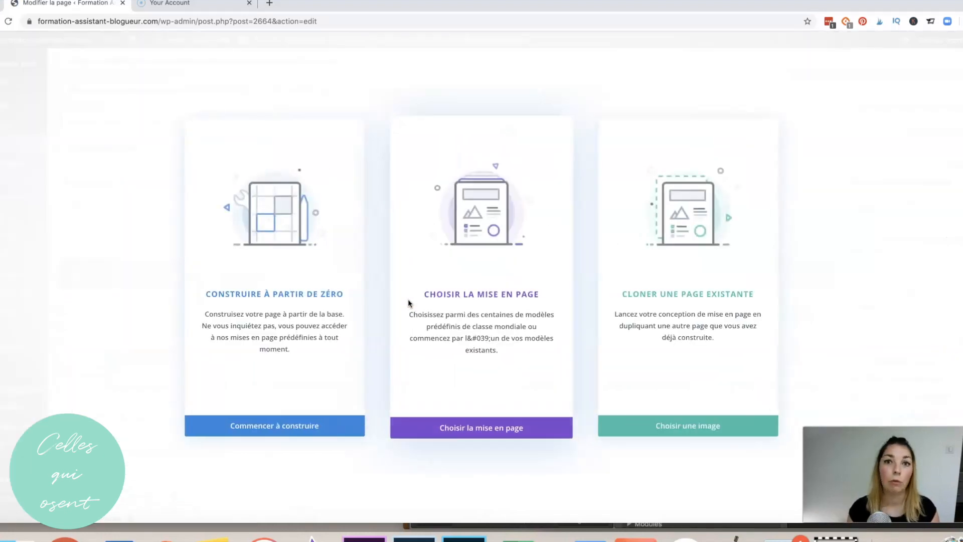
left_click(284, 431)
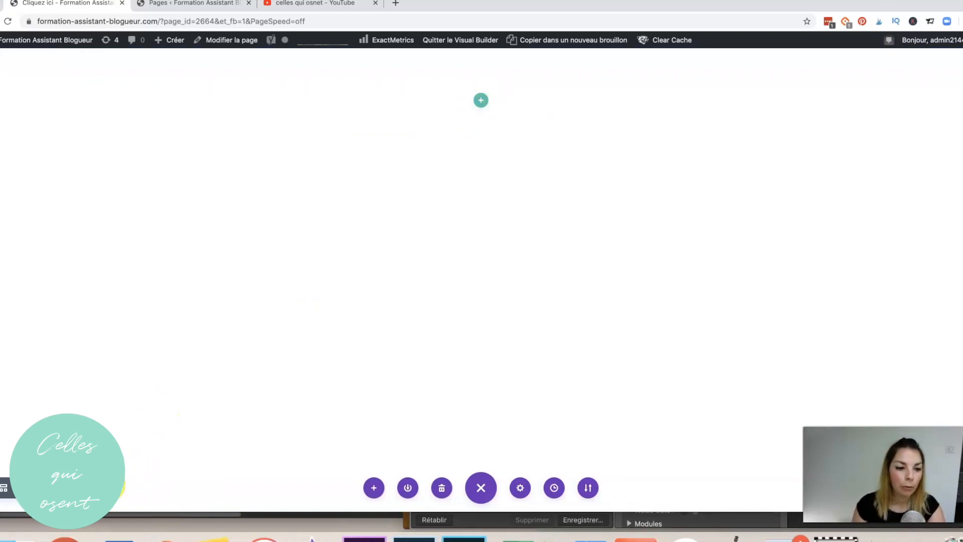
Show the page in the phone-width view and insert a one-column row in its empty section.
left_click(88, 488)
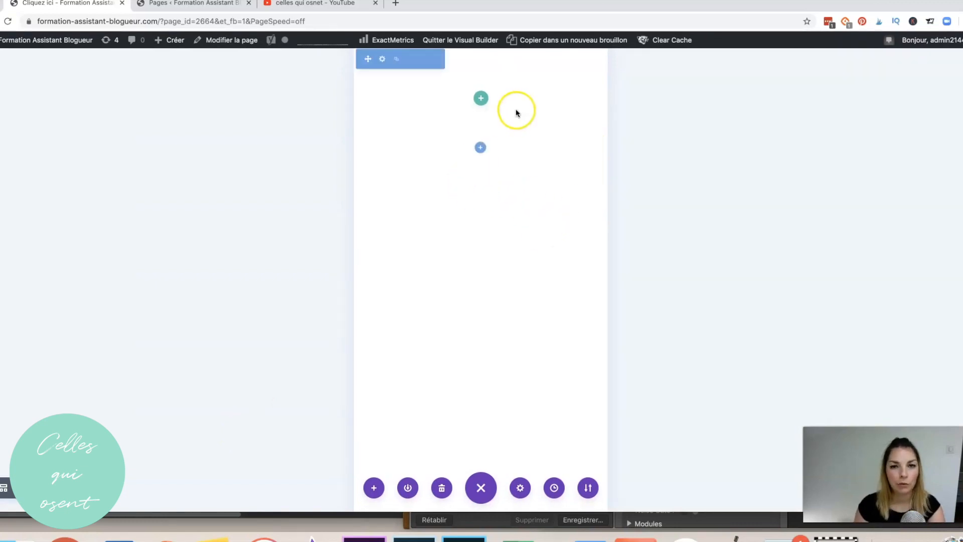
left_click(482, 99)
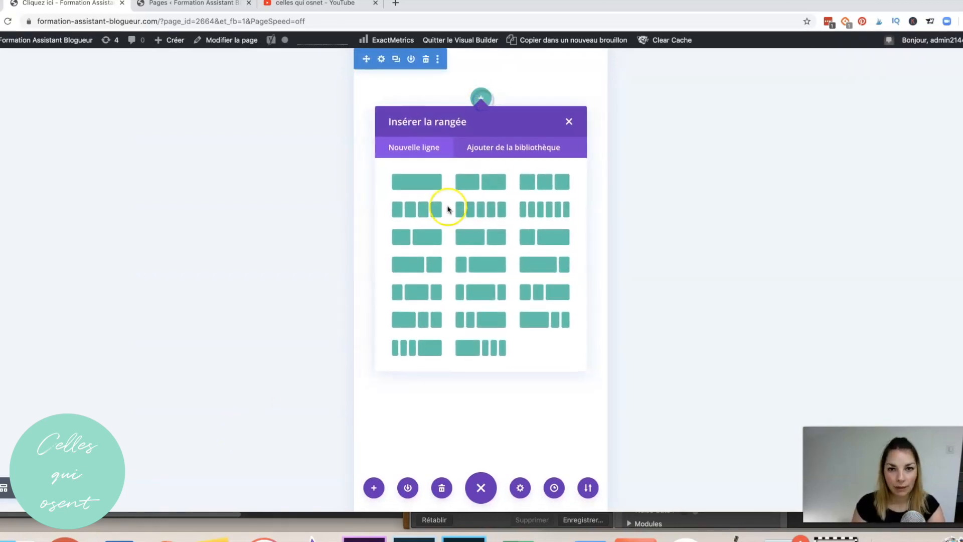
left_click(418, 182)
Add an Image module to the row with the "fab Formation Assistant Blogueur" logo as its picture.
scroll(473, 273, "down", 6)
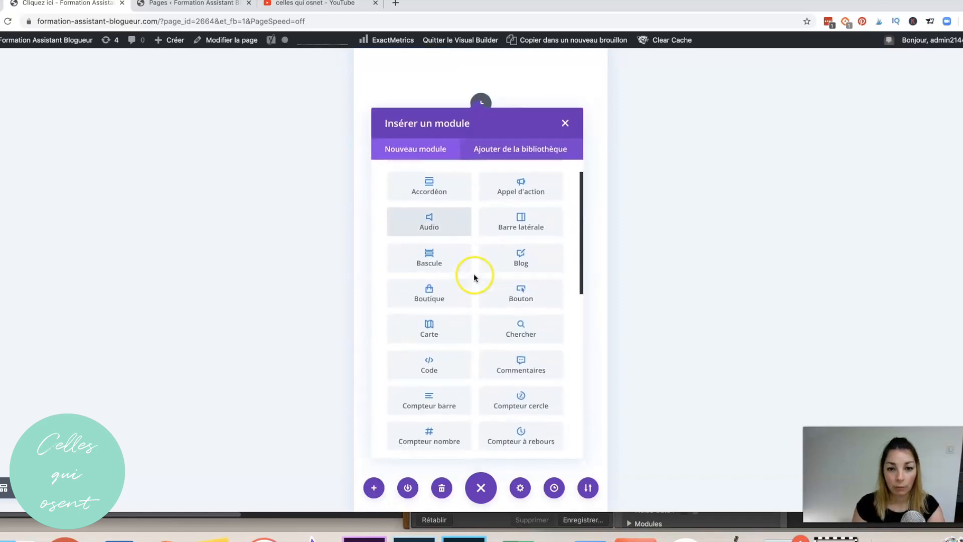
scroll(474, 273, "down", 4)
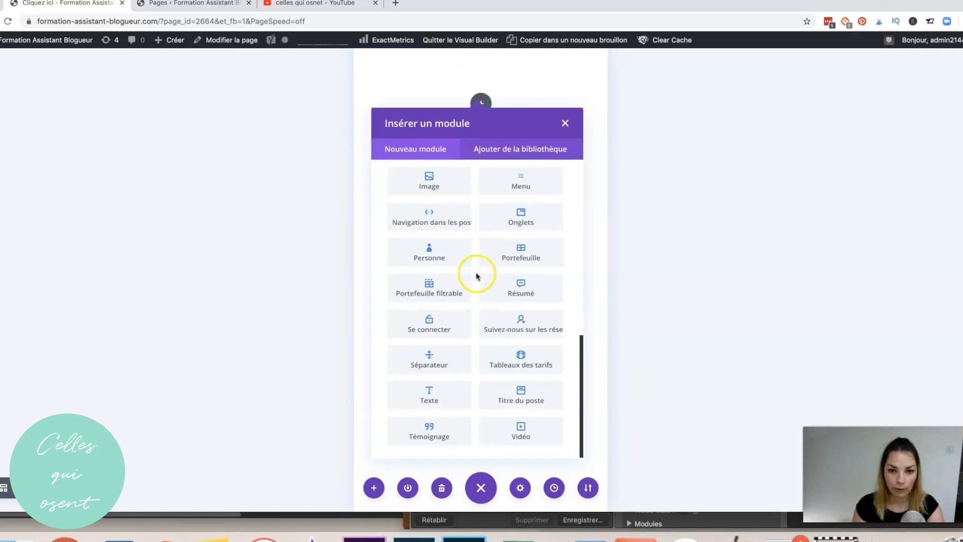
scroll(424, 235, "up", 3)
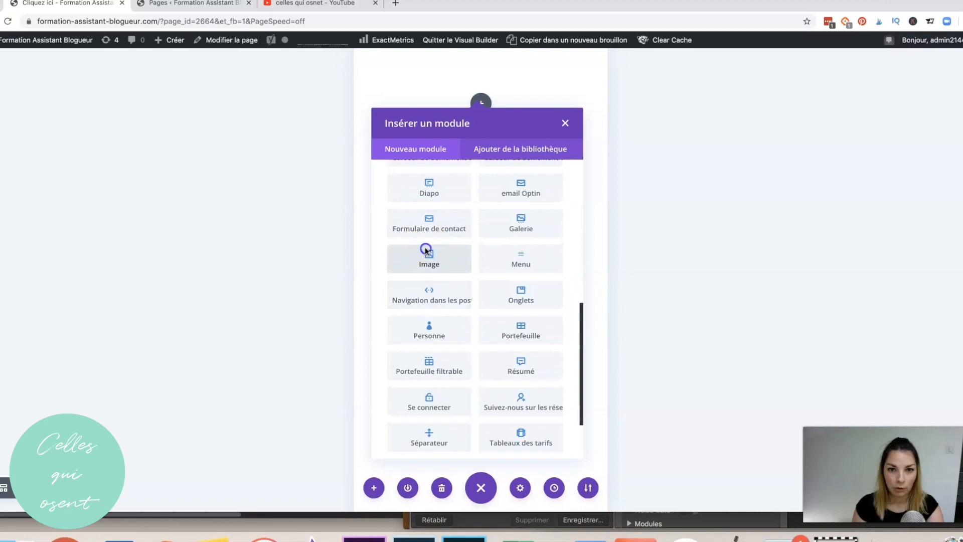
left_click(425, 251)
left_click(801, 236)
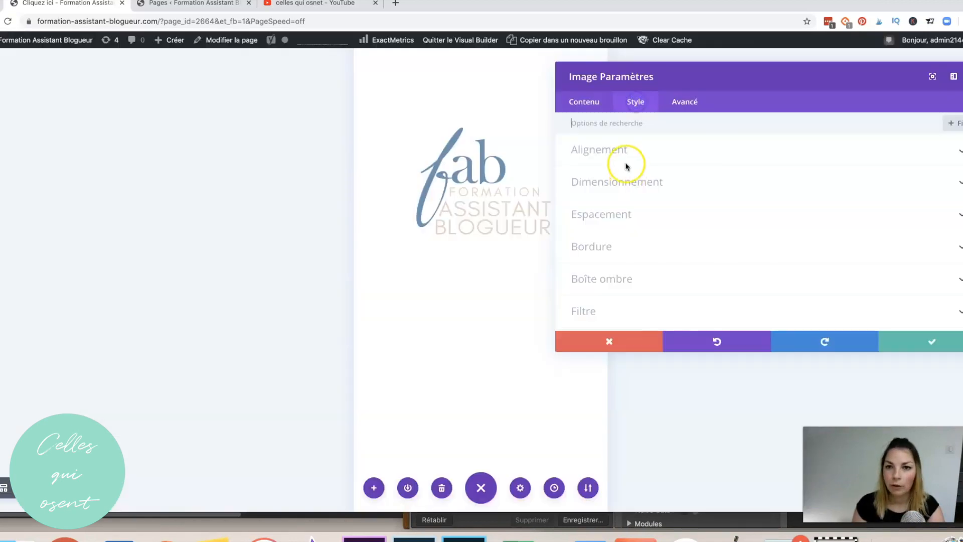
Centre the logo image, reduce its width and save the image settings.
left_click(625, 162)
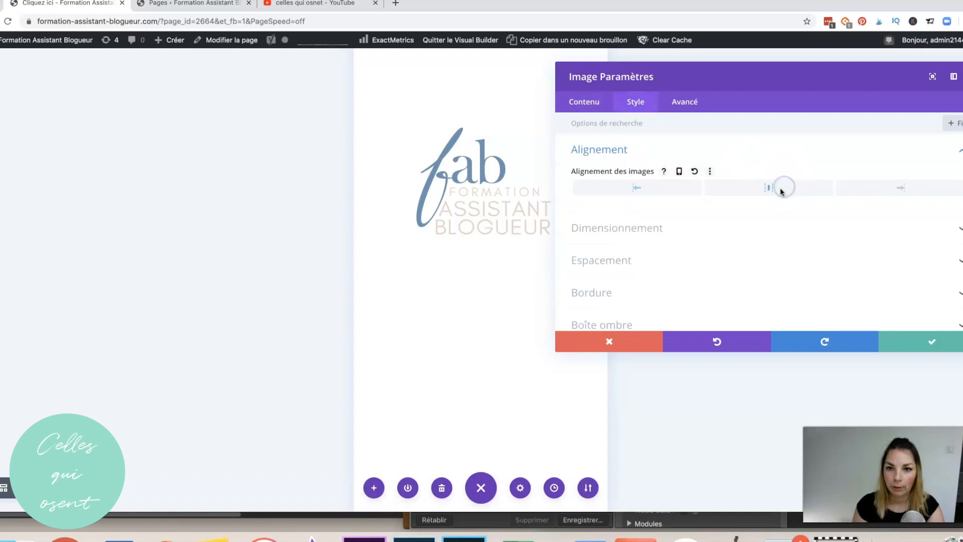
left_click(634, 224)
left_click_drag(819, 207, 709, 215)
left_click(941, 343)
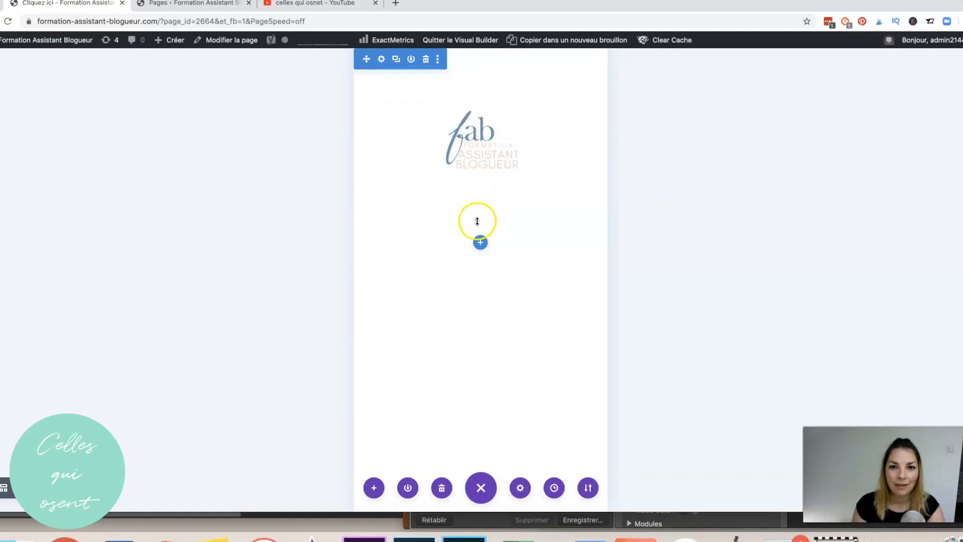
Insert a one-column row below the logo with a Text module reading "Le Blog".
left_click(480, 214)
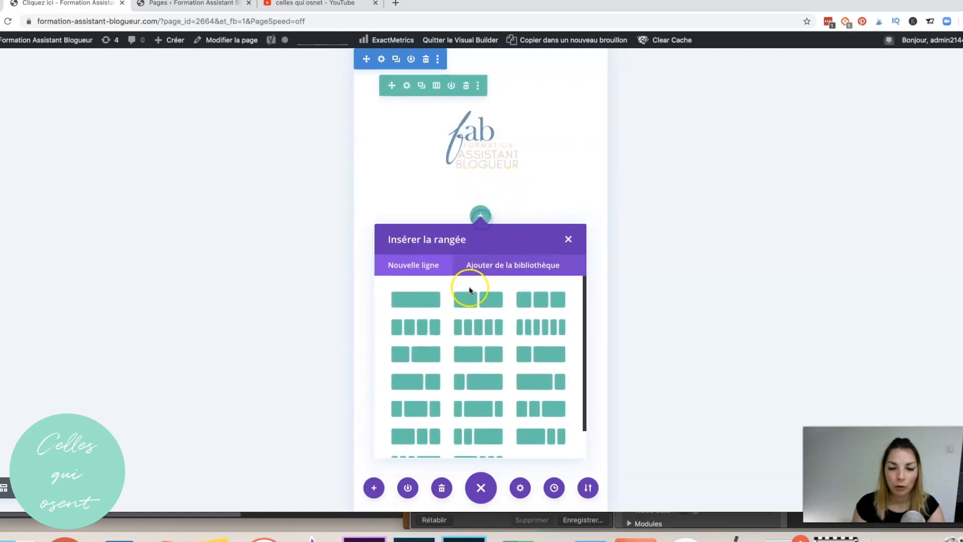
left_click(400, 299)
left_click(482, 297)
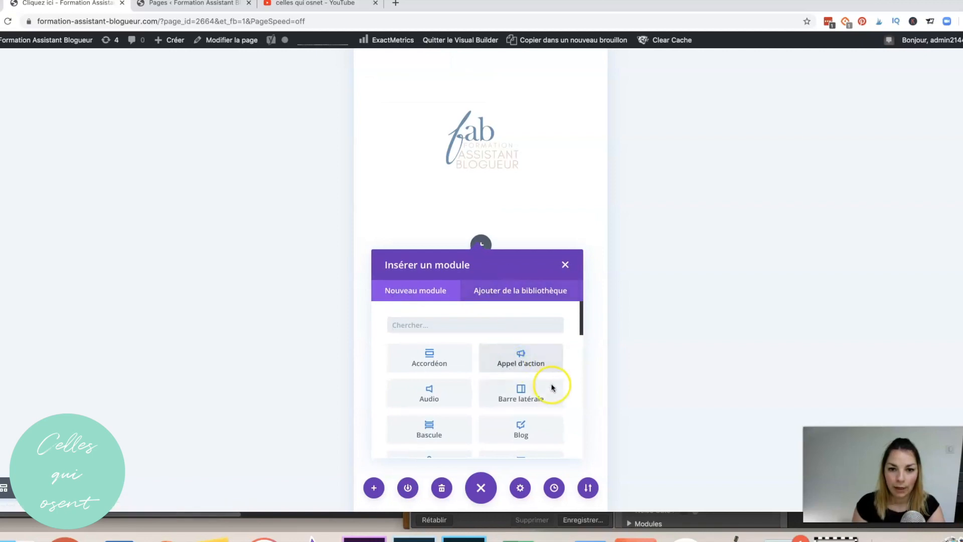
scroll(548, 386, "down", 10)
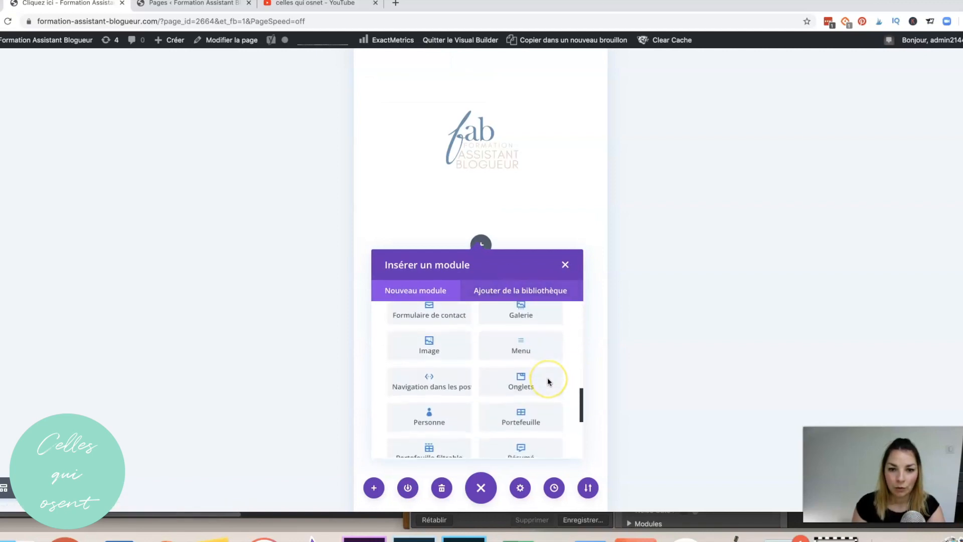
scroll(546, 377, "down", 4)
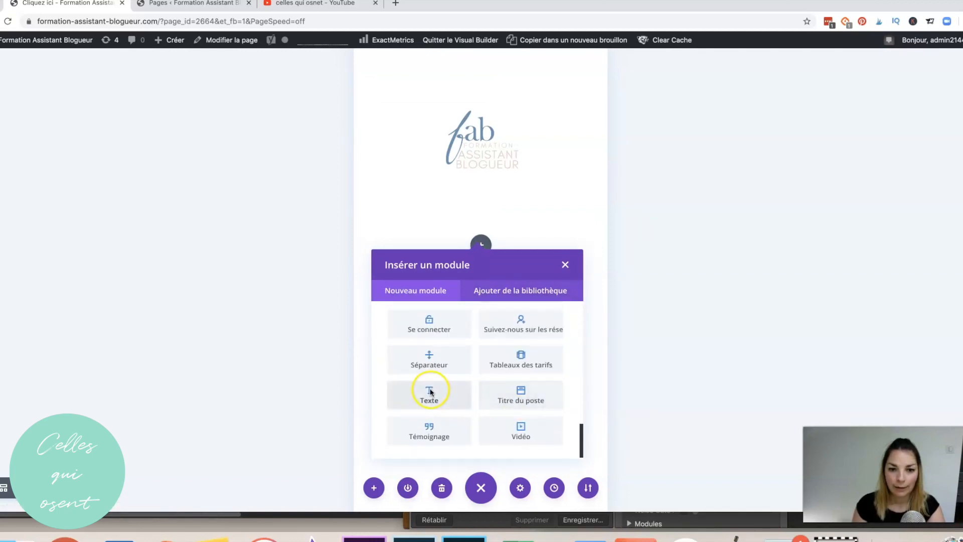
left_click(428, 394)
type("Le Blog")
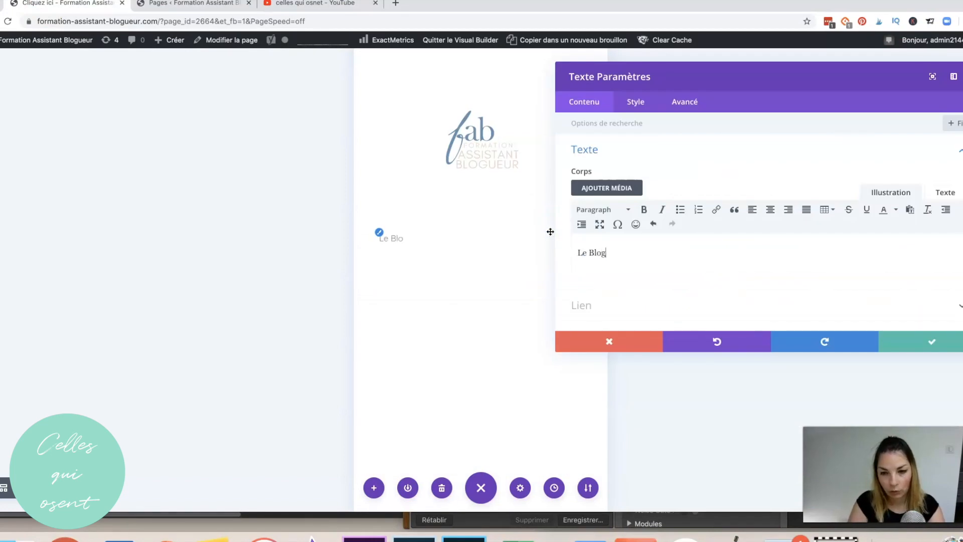
Centre the "Le Blog" text and format it as Heading 1.
left_click(738, 237)
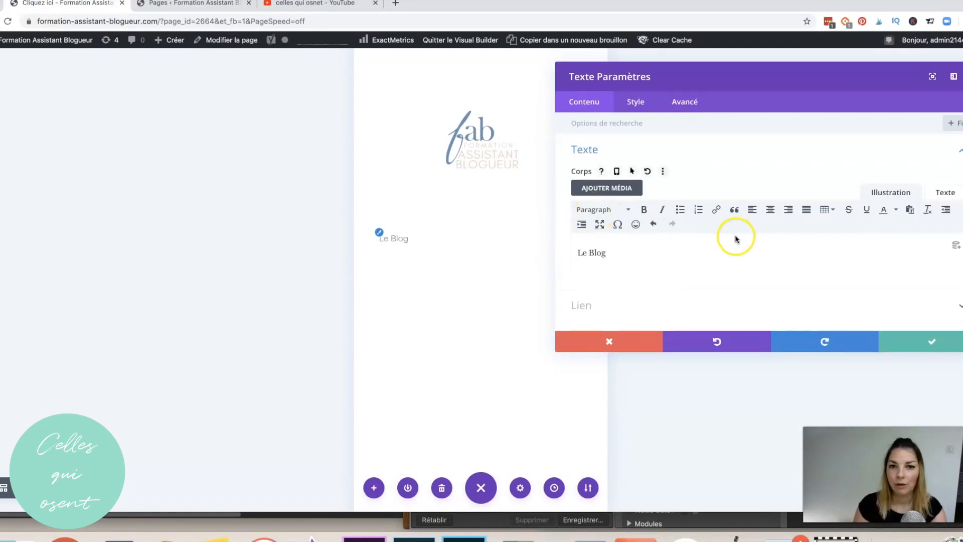
key("super+a")
left_click(771, 210)
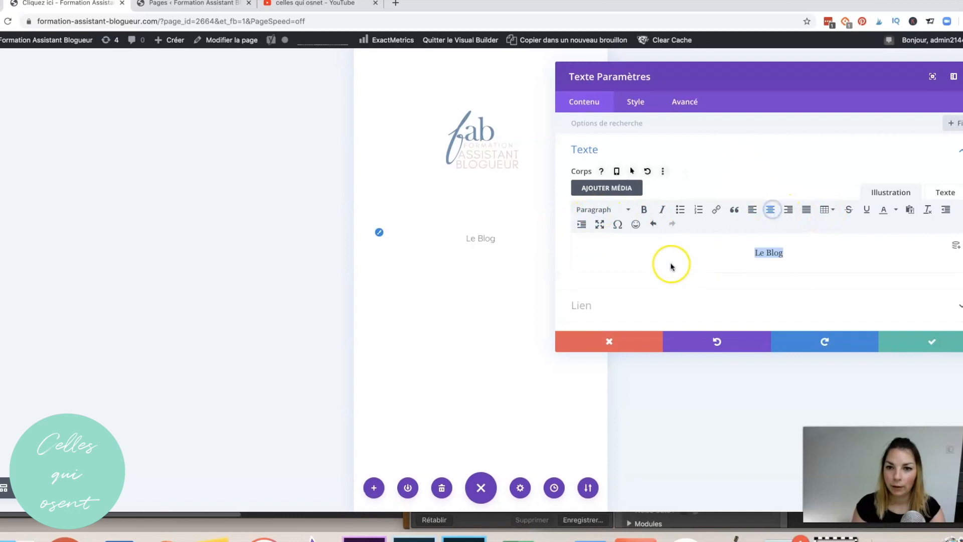
left_click(627, 210)
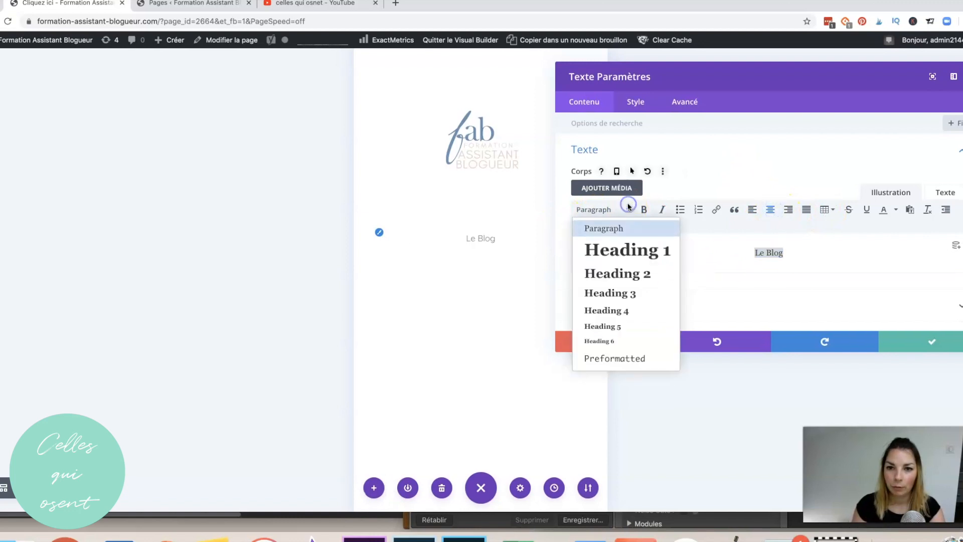
left_click(623, 251)
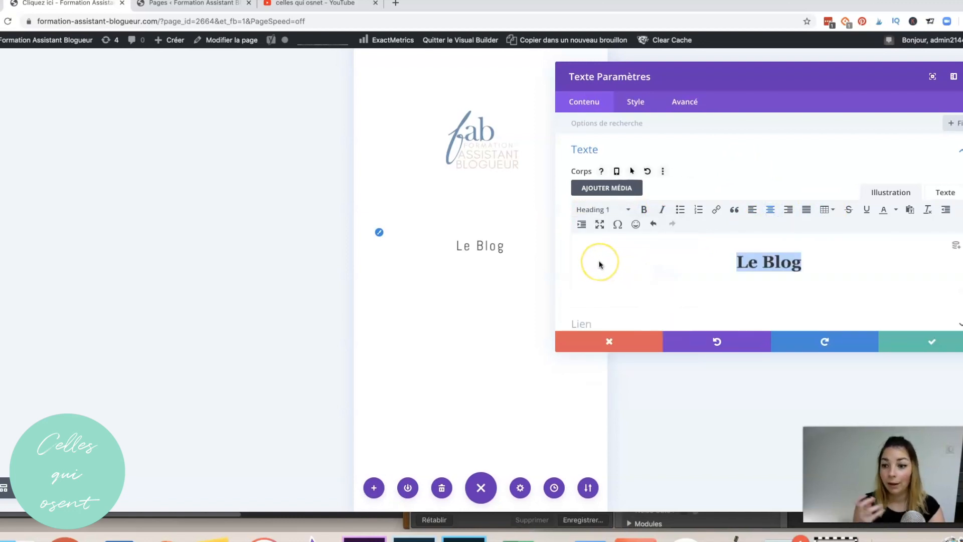
scroll(610, 265, "down", 4)
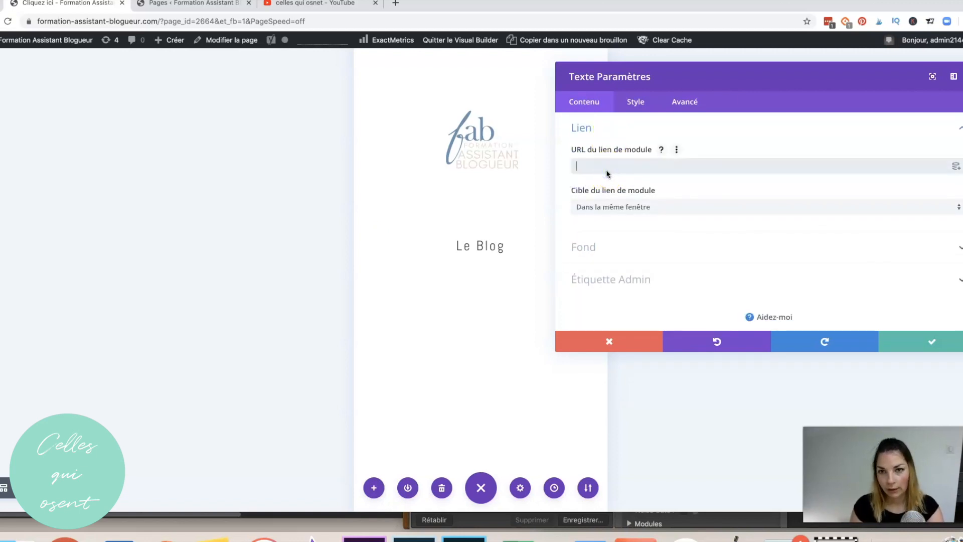
left_click(178, 4)
left_click(161, 22)
left_click(160, 22)
left_click_drag(186, 24, 28, 22)
key("super+c")
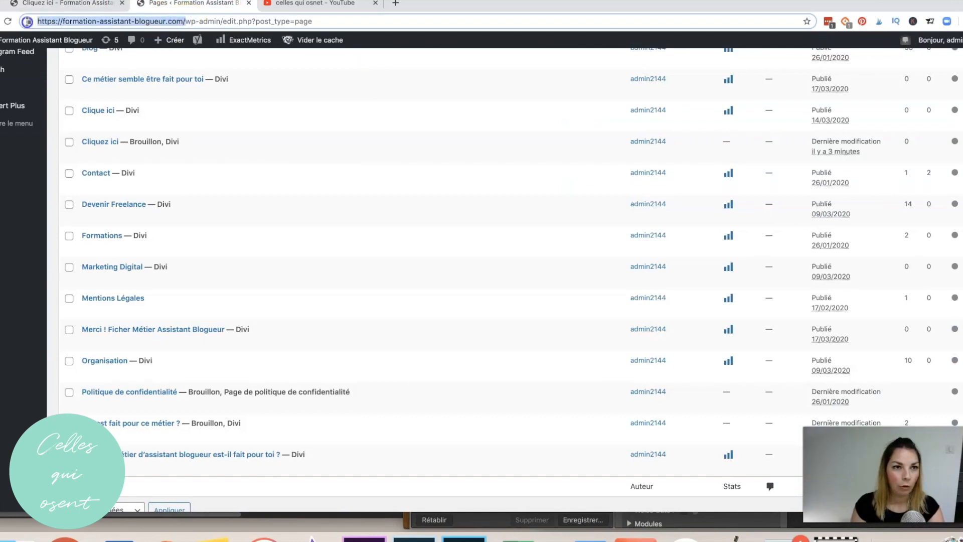
left_click(87, 4)
left_click(695, 162)
key("super+v")
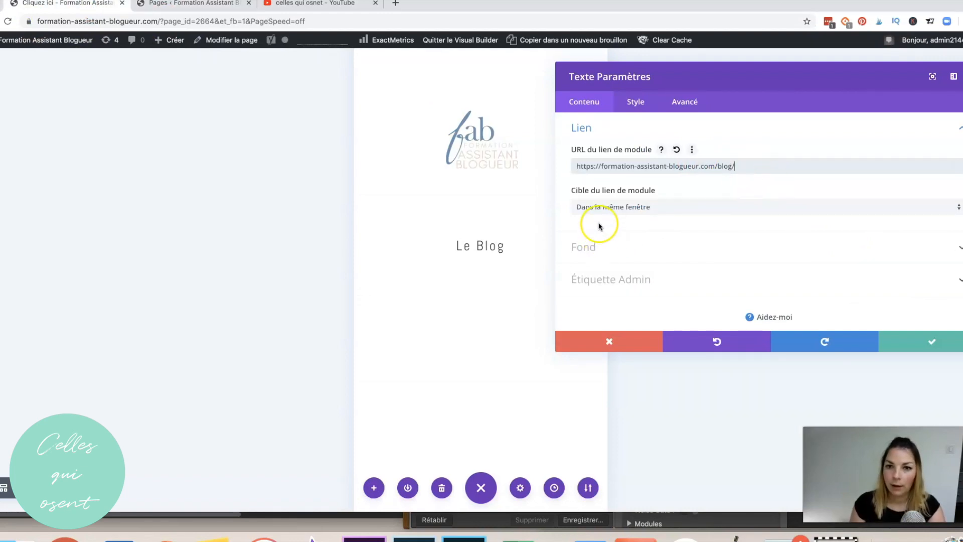
Give the "Le Blog" module a dusty pinkish-beige background colour.
left_click(610, 246)
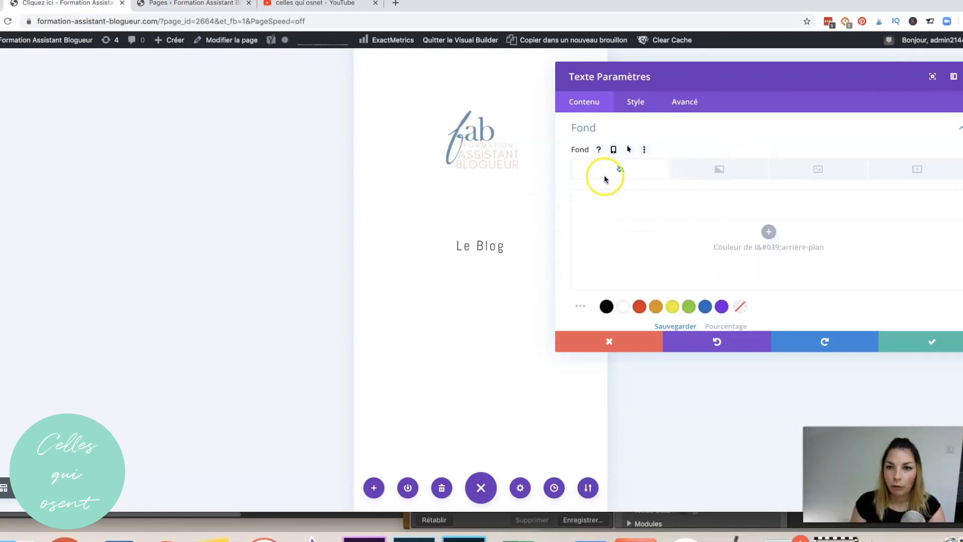
left_click(770, 234)
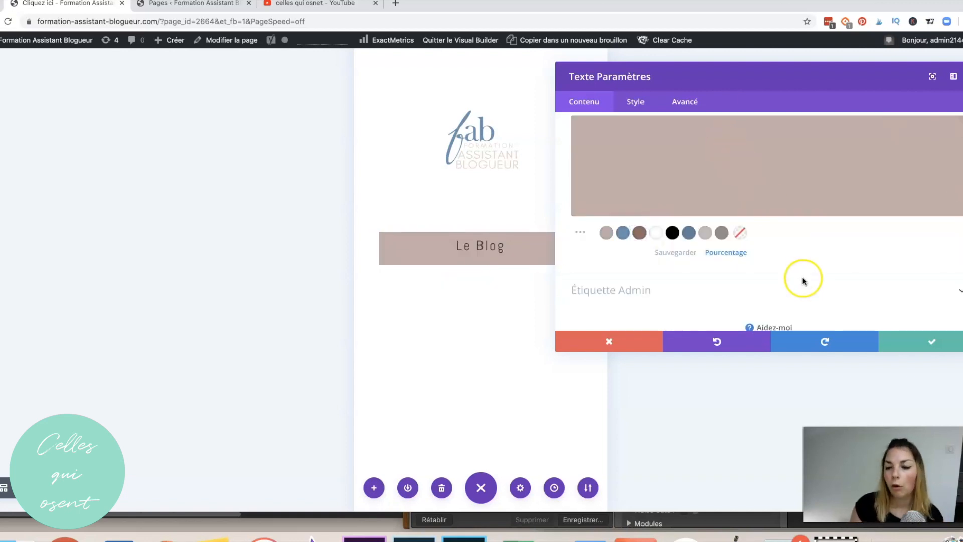
scroll(630, 236, "up", 3)
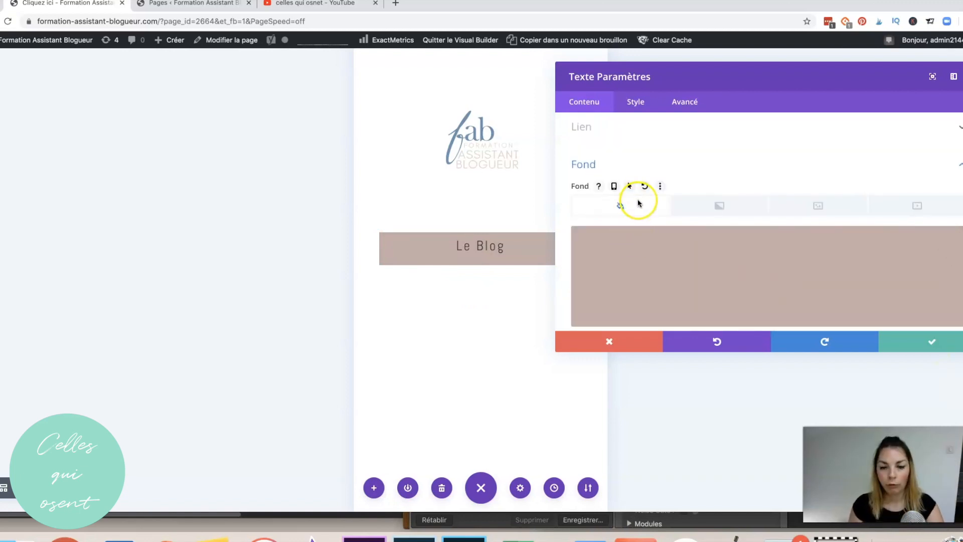
scroll(642, 176, "down", 1)
Reduce the H1 text size of the "Le Blog" module to 18px.
left_click(635, 101)
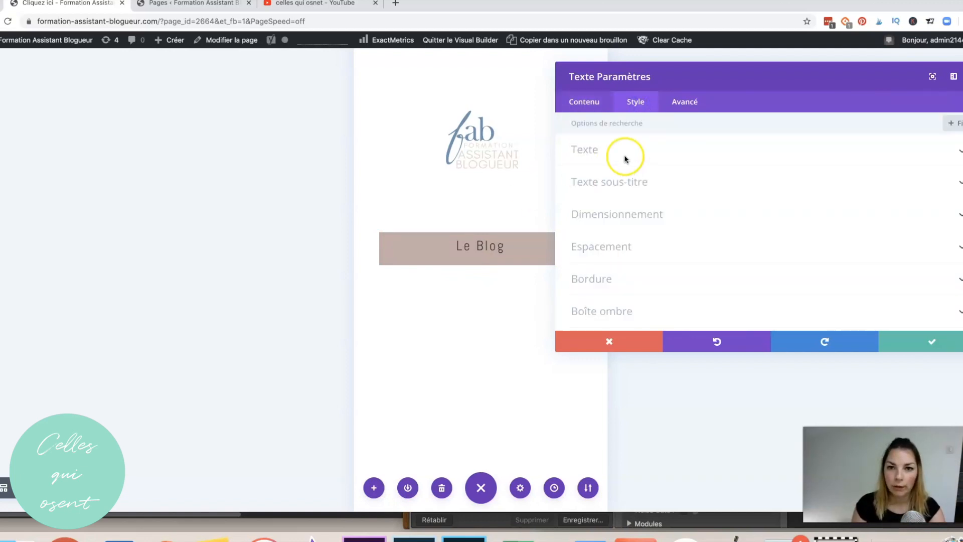
left_click(595, 180)
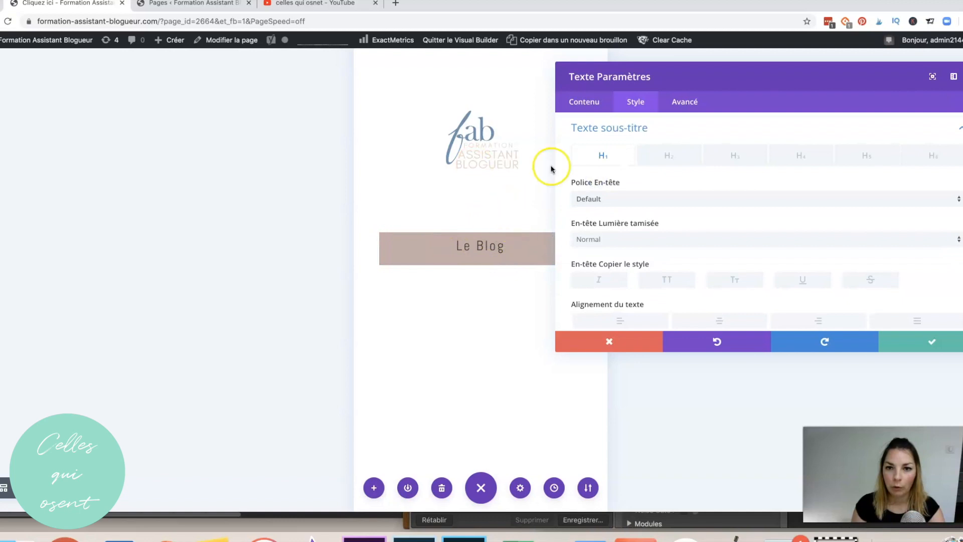
scroll(651, 202, "down", 3)
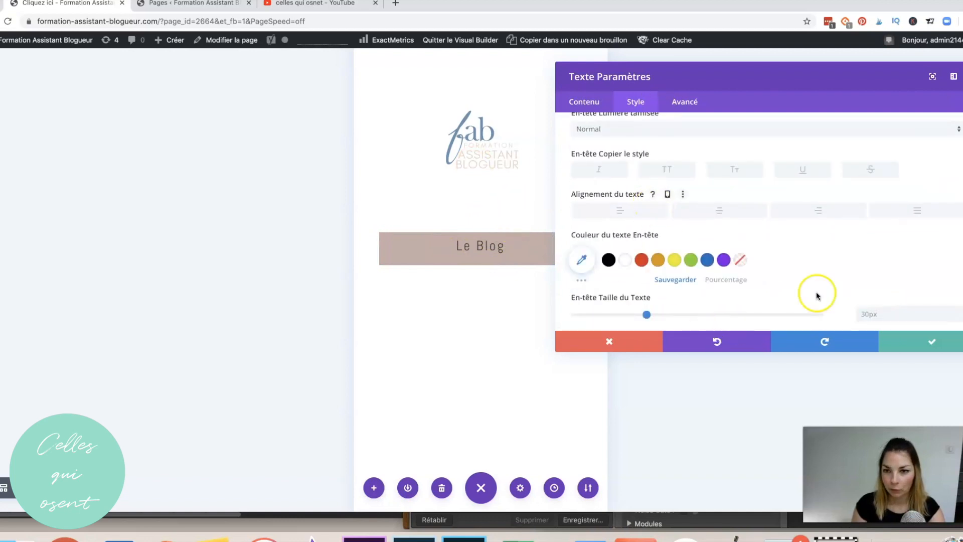
scroll(952, 256, "down", 2)
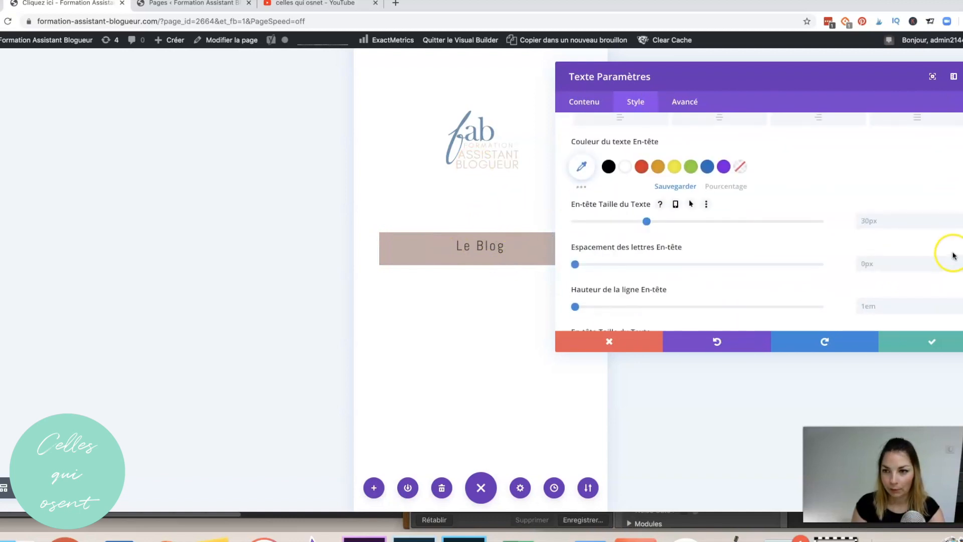
left_click(960, 227)
left_click(959, 227)
left_click(960, 227)
left_click(960, 227)
left_click(960, 227)
left_click(960, 227)
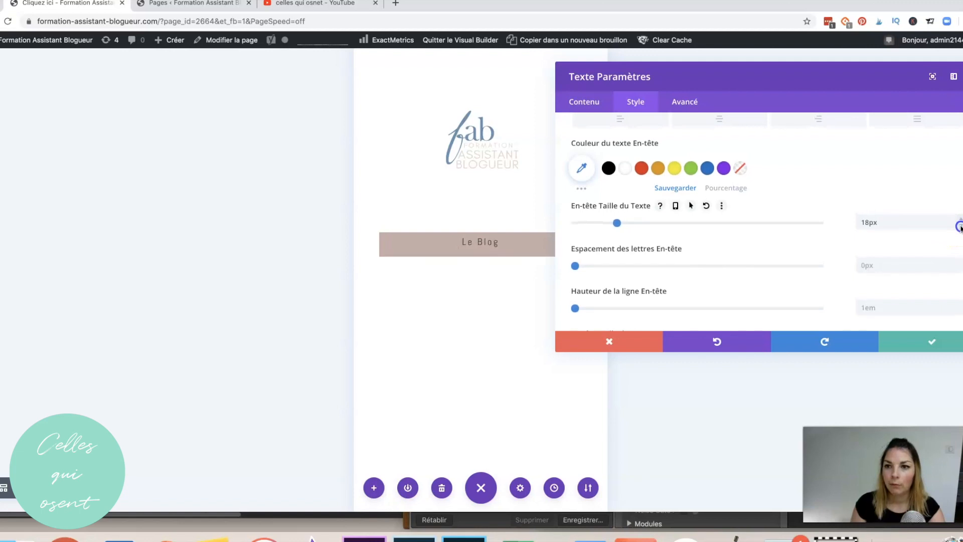
Make the "Le Blog" heading text bold.
left_click(594, 101)
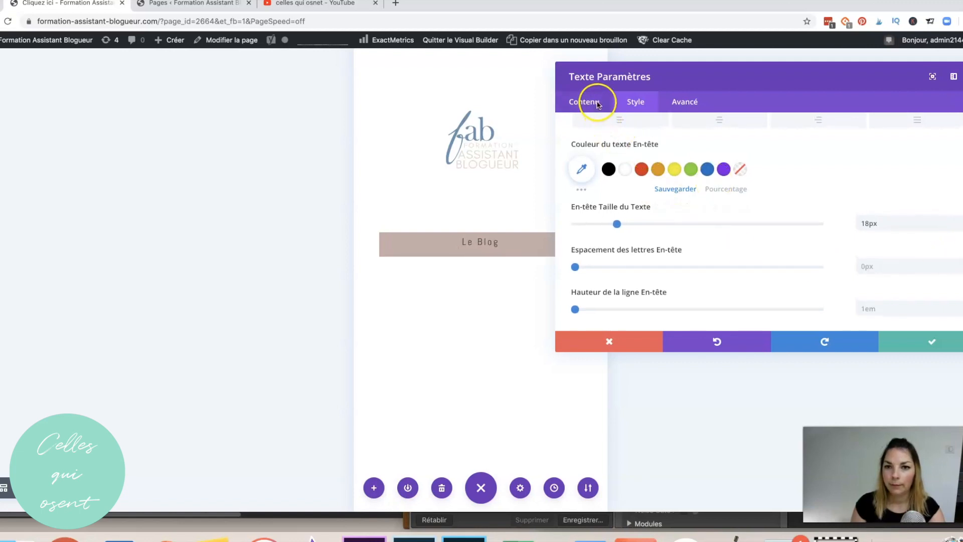
left_click(590, 149)
left_click_drag(805, 263, 667, 255)
left_click(646, 210)
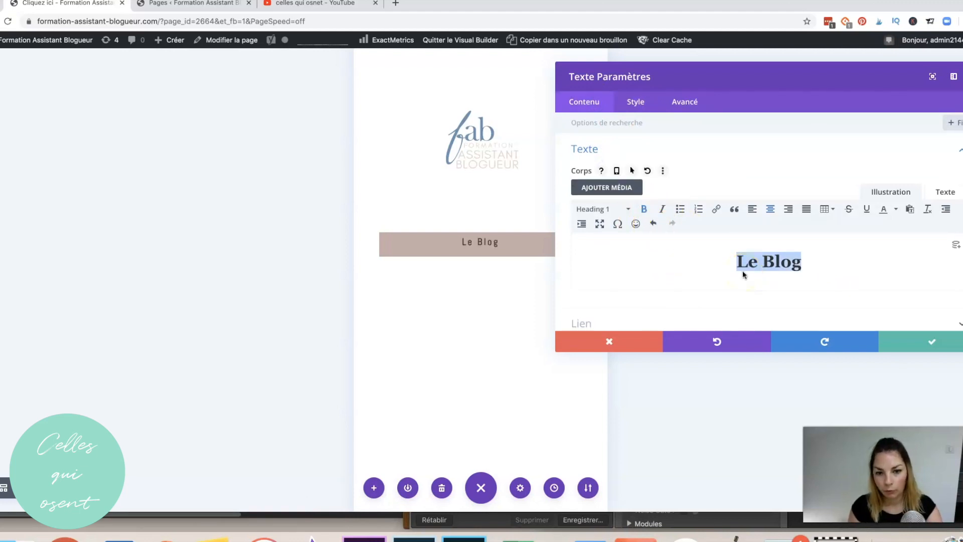
Set the "Le Blog" module's top padding to 10px and save its settings.
left_click(636, 101)
left_click(616, 213)
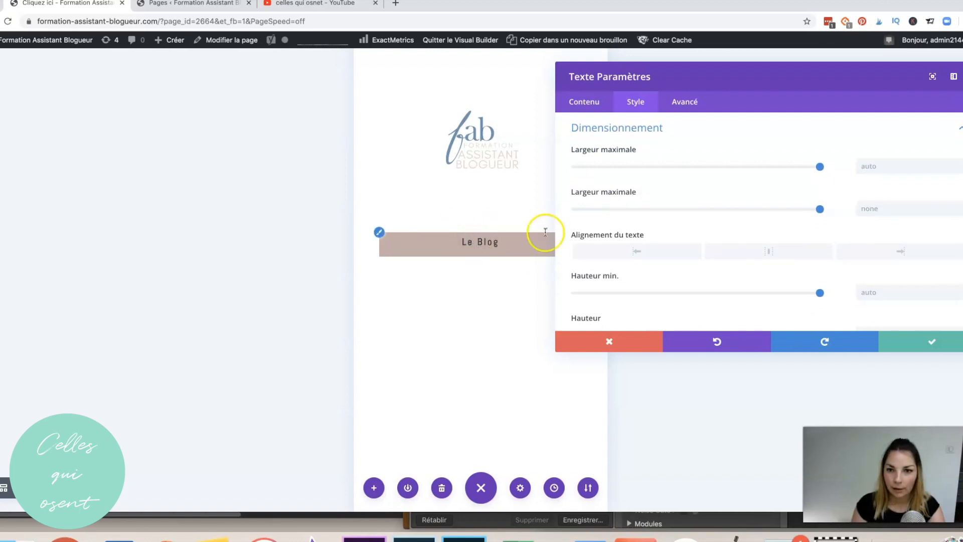
scroll(651, 248, "down", 5)
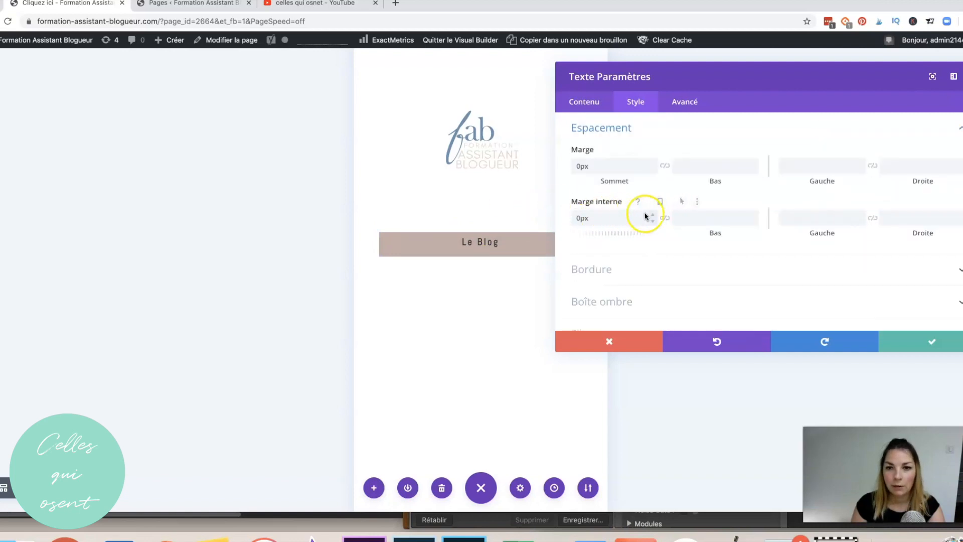
left_click_drag(653, 217, 654, 216)
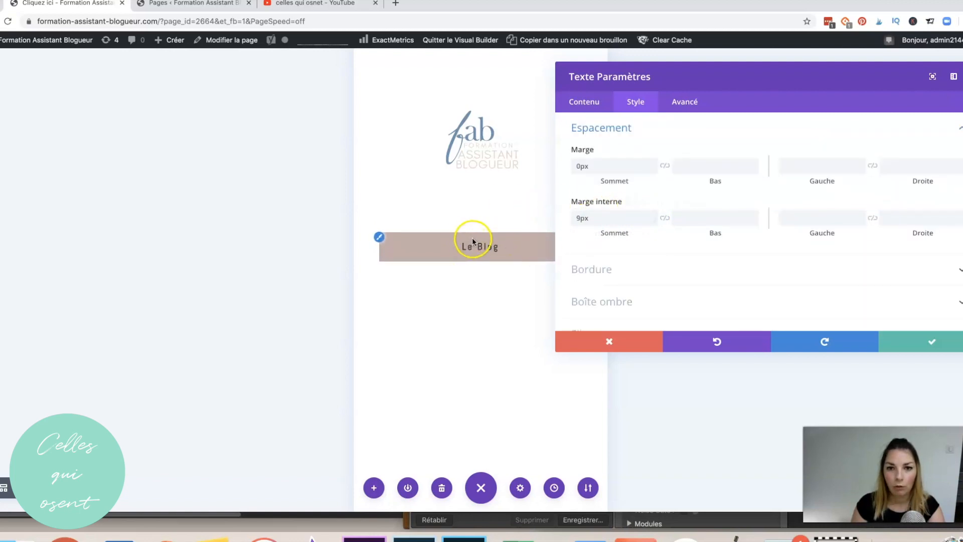
left_click(651, 214)
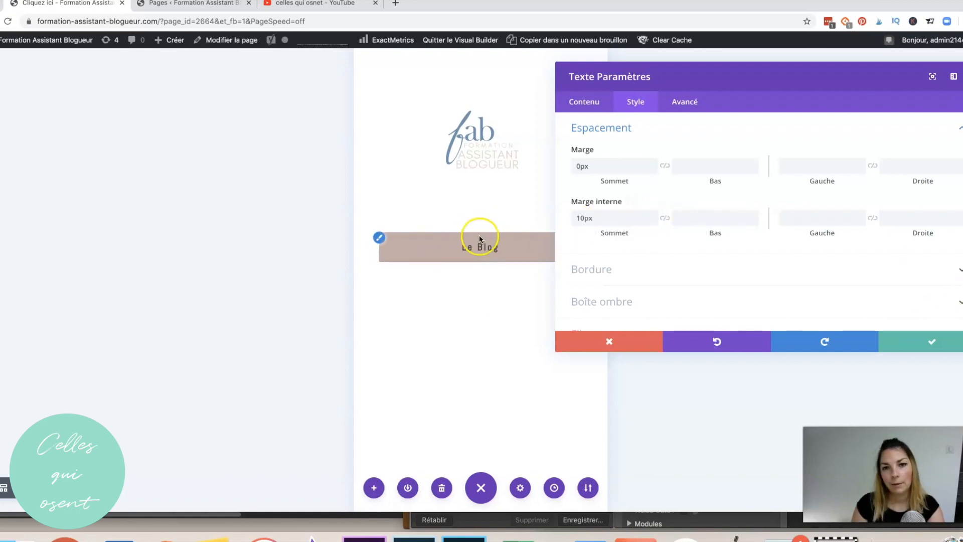
left_click(903, 346)
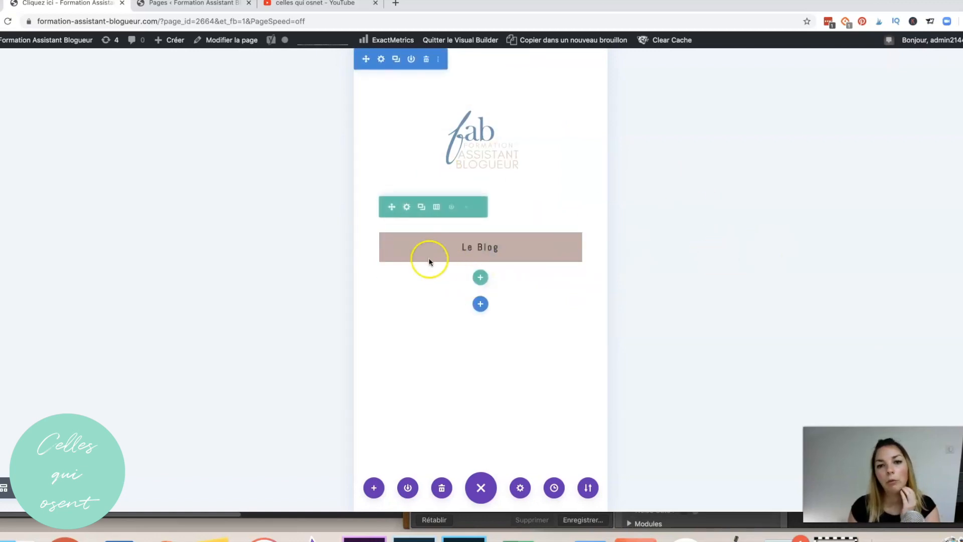
Duplicate the "Le Blog" module twice and replace the middle copy's heading with "Ce métier est-il faut pour moi ?" in bold.
left_click(476, 237)
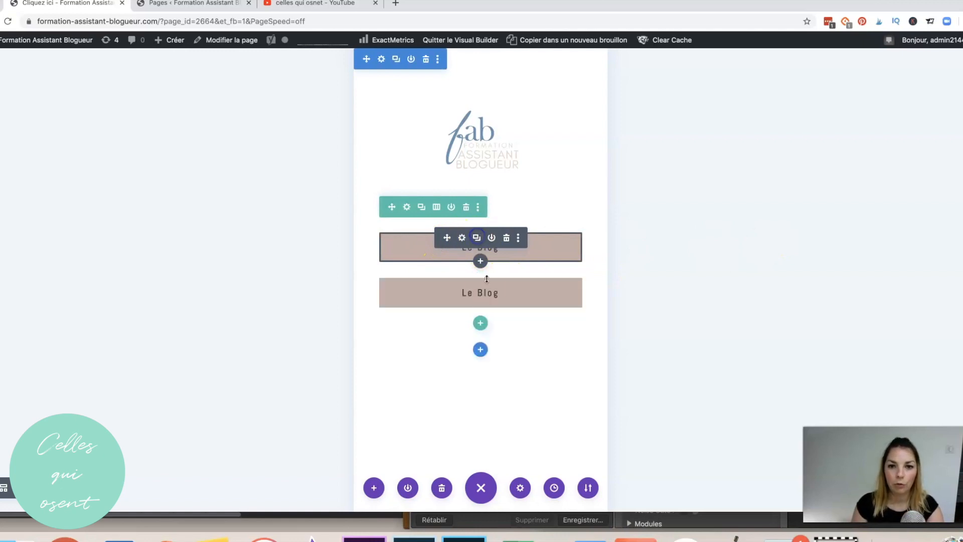
left_click(477, 283)
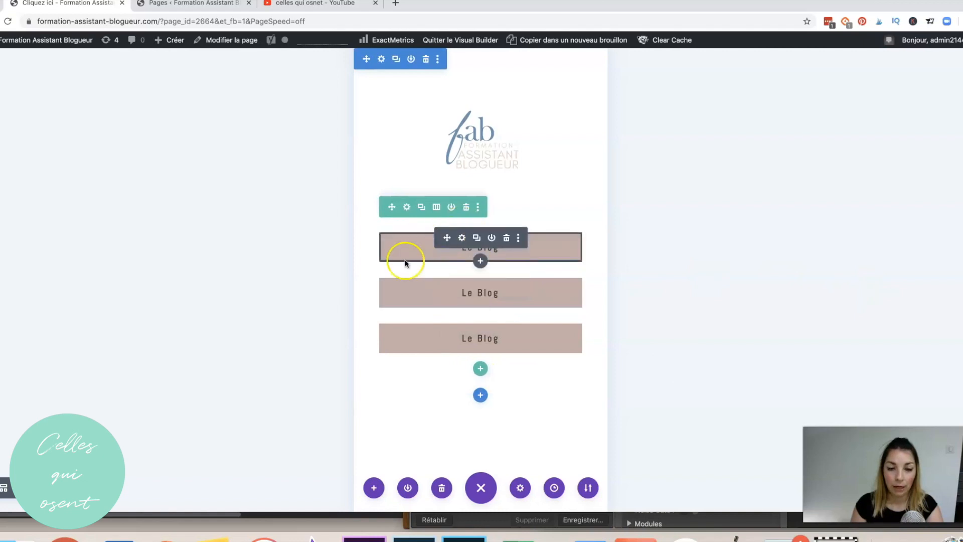
left_click(462, 284)
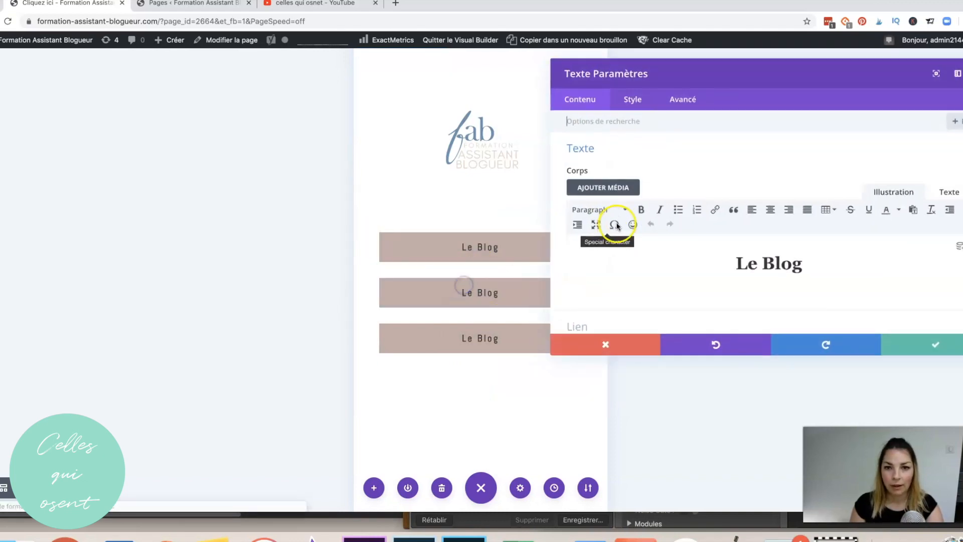
left_click_drag(823, 261, 710, 257)
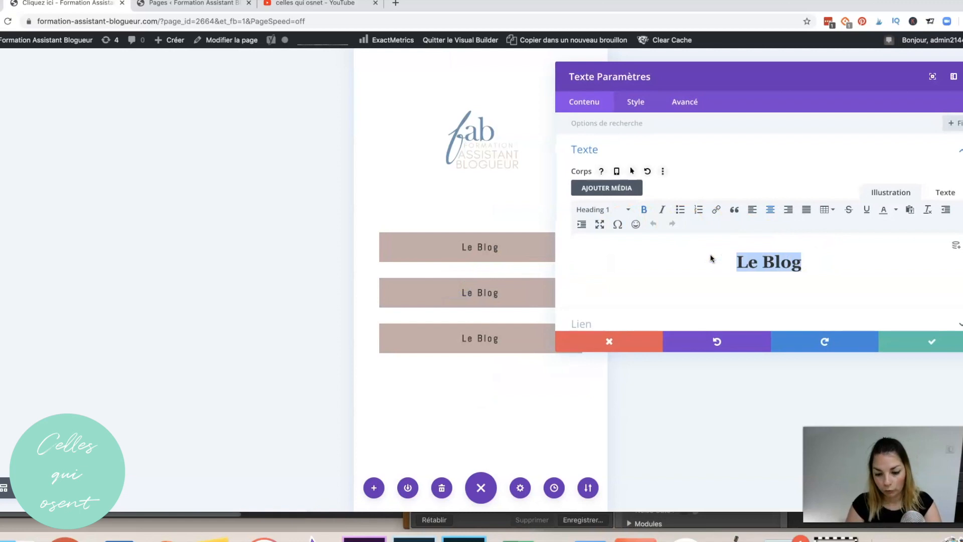
key("BackSpace")
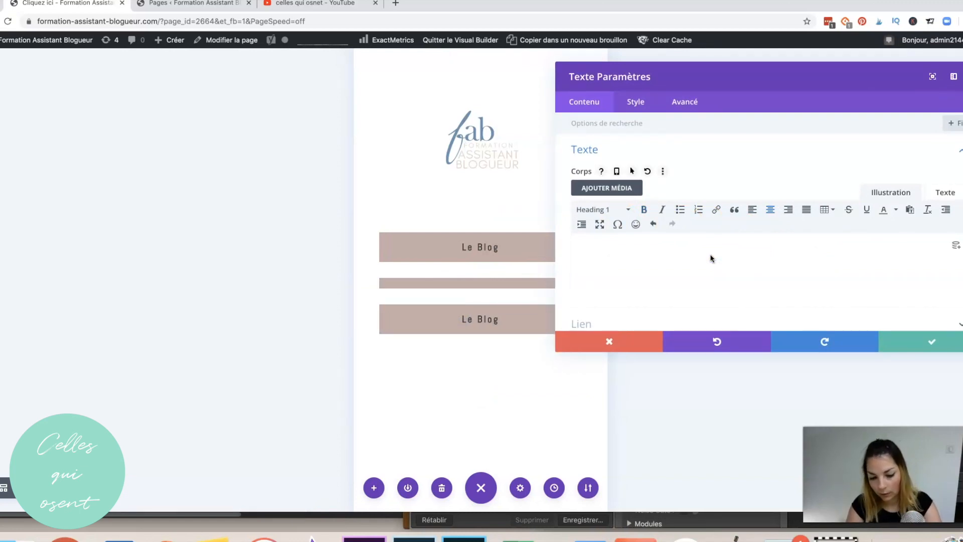
type("Ce méti")
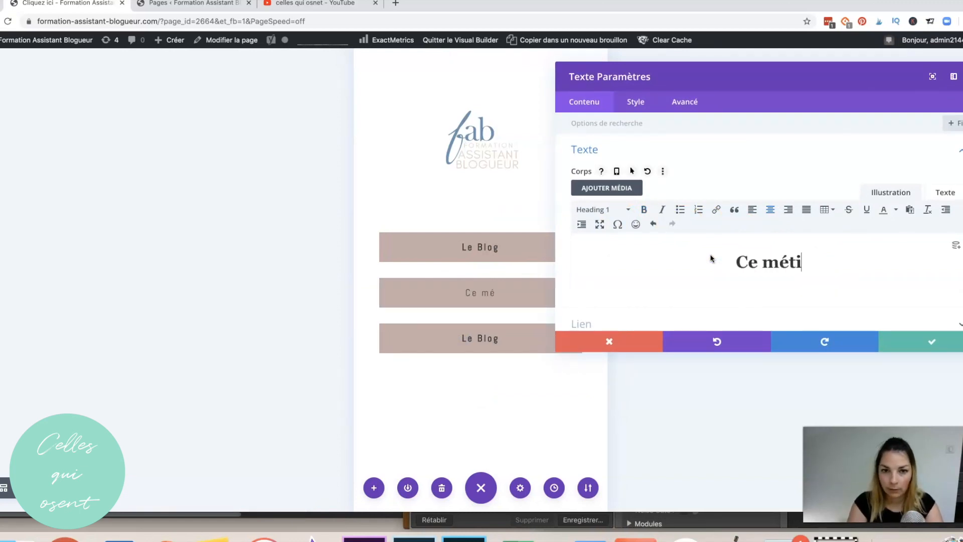
type("er est-il fau")
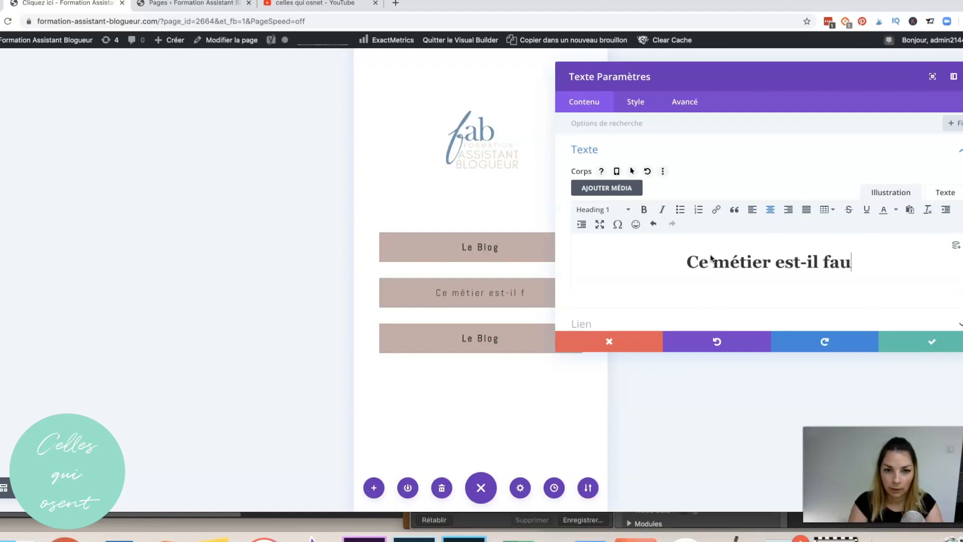
type("t pour moi ?")
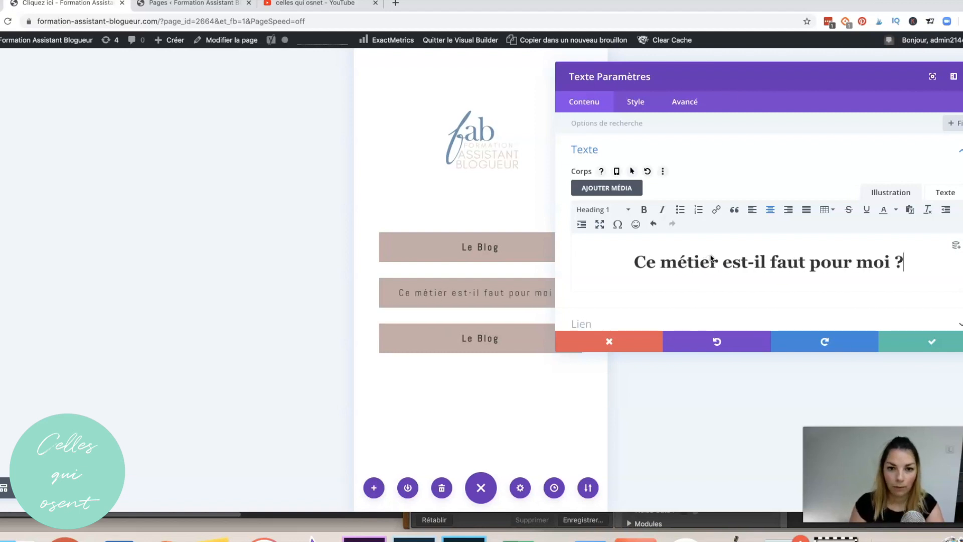
key("super+a")
left_click(645, 210)
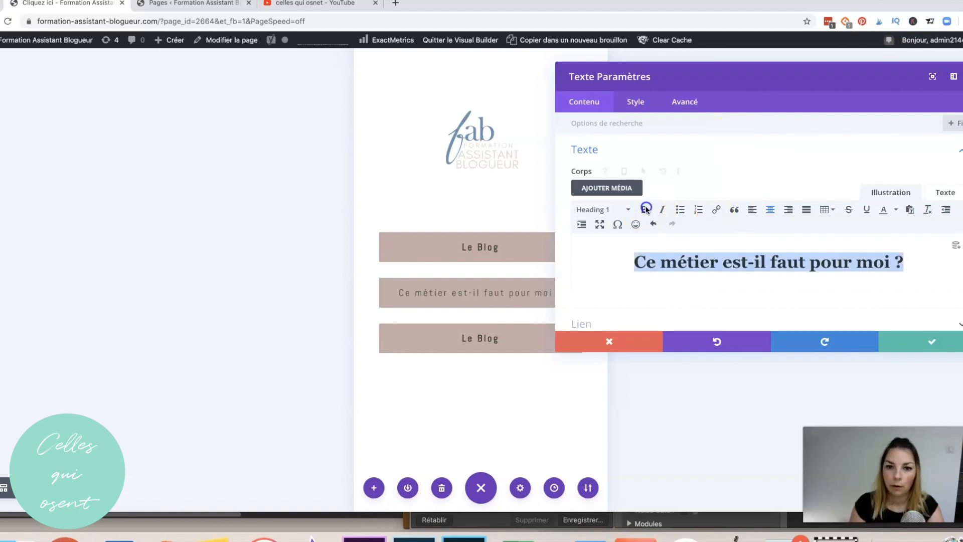
scroll(771, 275, "down", 3)
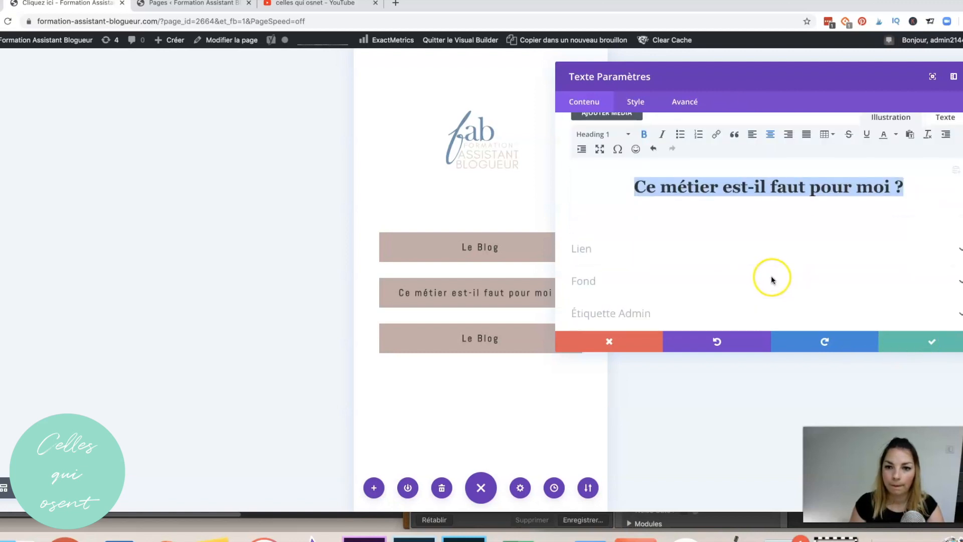
left_click(640, 254)
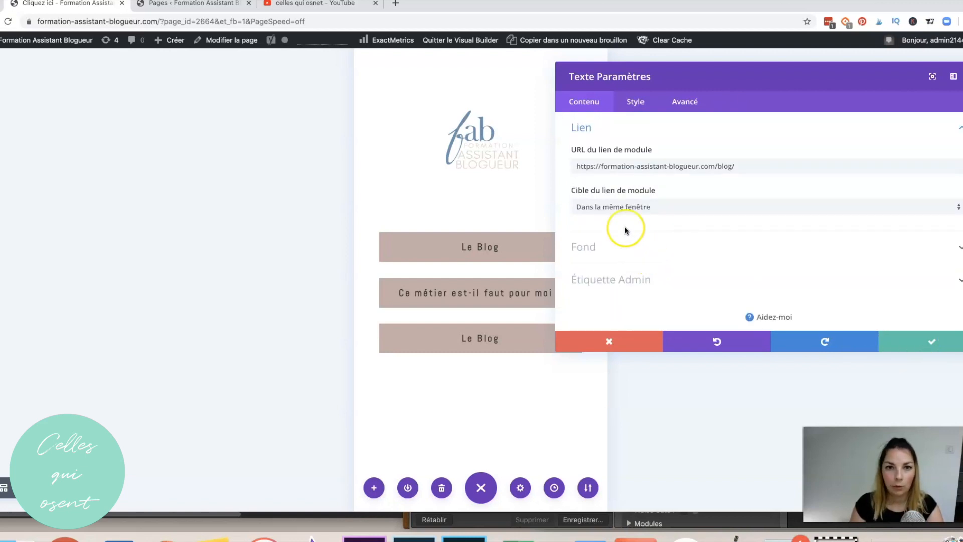
left_click(644, 166)
key("BackSpace")
key("BackSpace")
key("BackSpace")
key("BackSpace")
key("BackSpace")
key("super+a")
key("super+v")
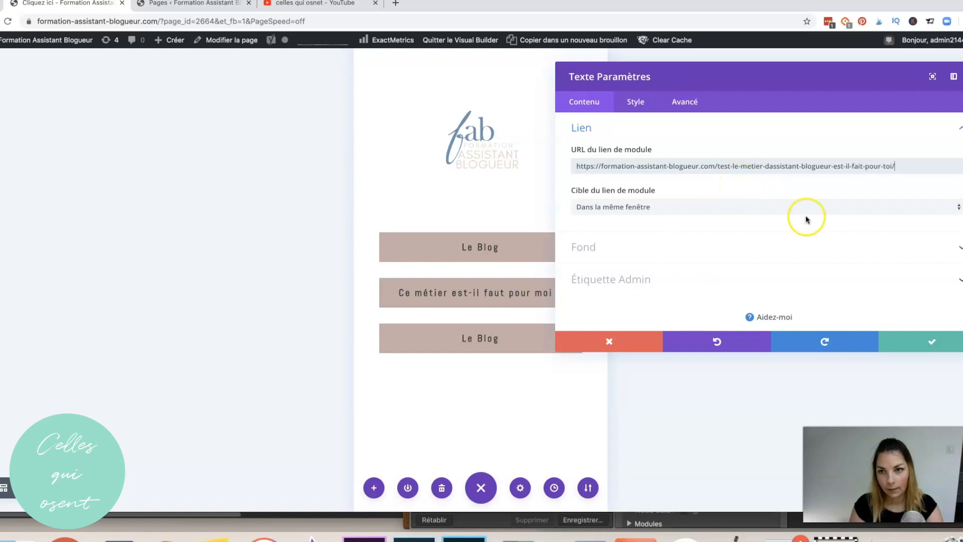
left_click(941, 341)
Replace the third module's heading text with "La Chaîne YouTube".
left_click(462, 333)
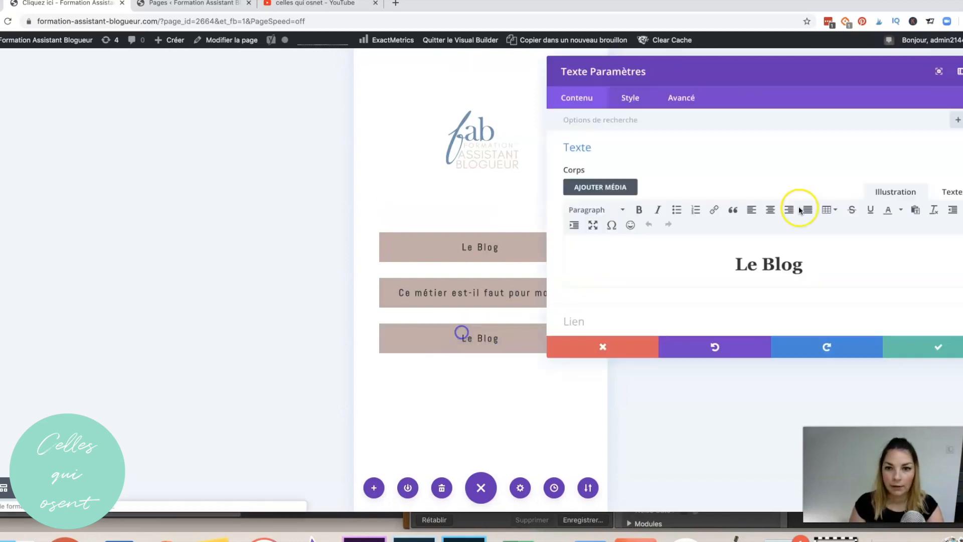
left_click_drag(827, 263, 733, 262)
type("La Chaîne YouTube")
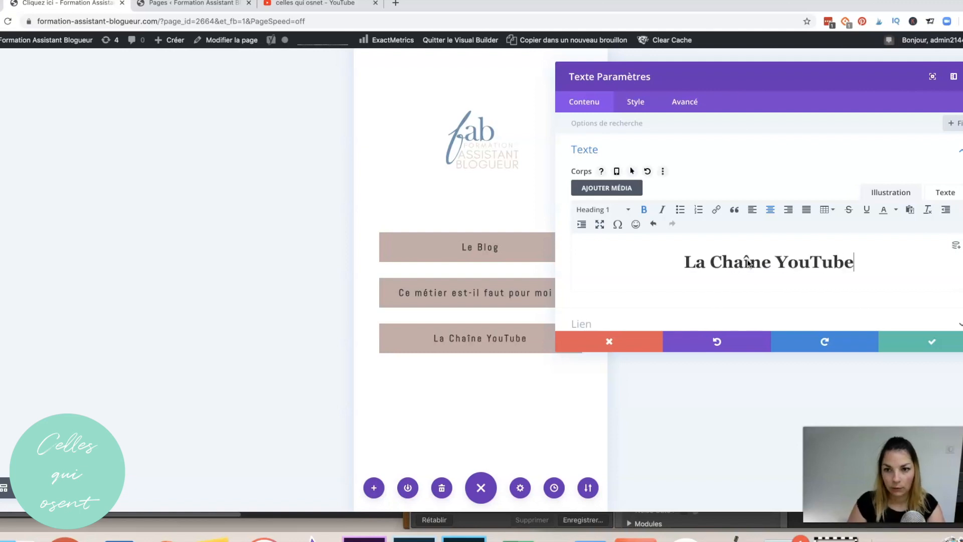
Link the "La Chaîne YouTube" module to the Celles Qui Osent channel, copying its address from the YouTube search results, and save it.
scroll(747, 263, "down", 2)
left_click(661, 263)
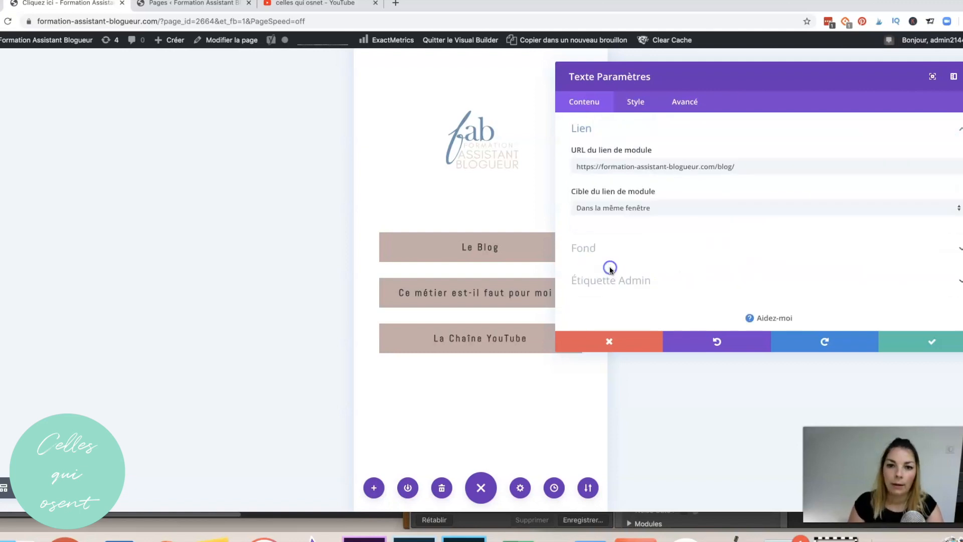
left_click(295, 6)
right_click(384, 145)
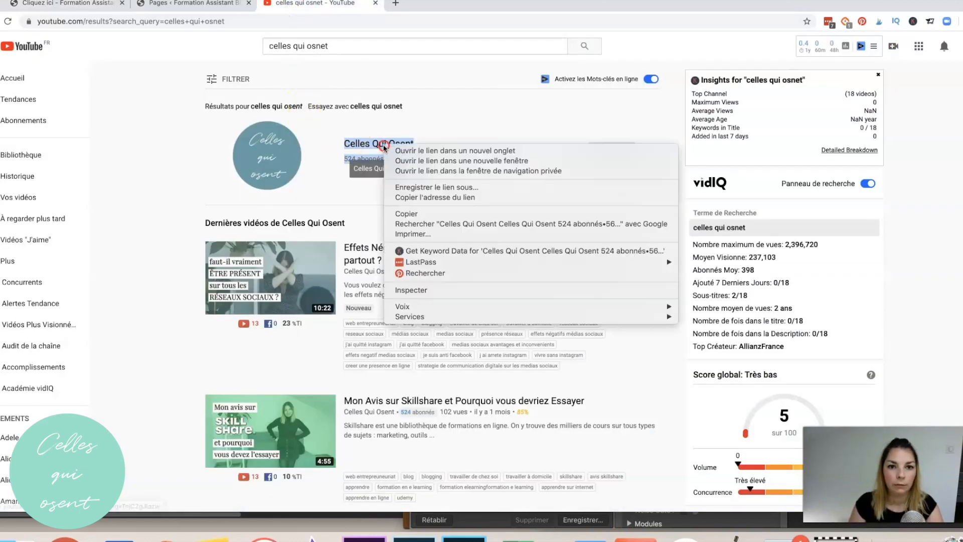
left_click(417, 199)
left_click(66, 4)
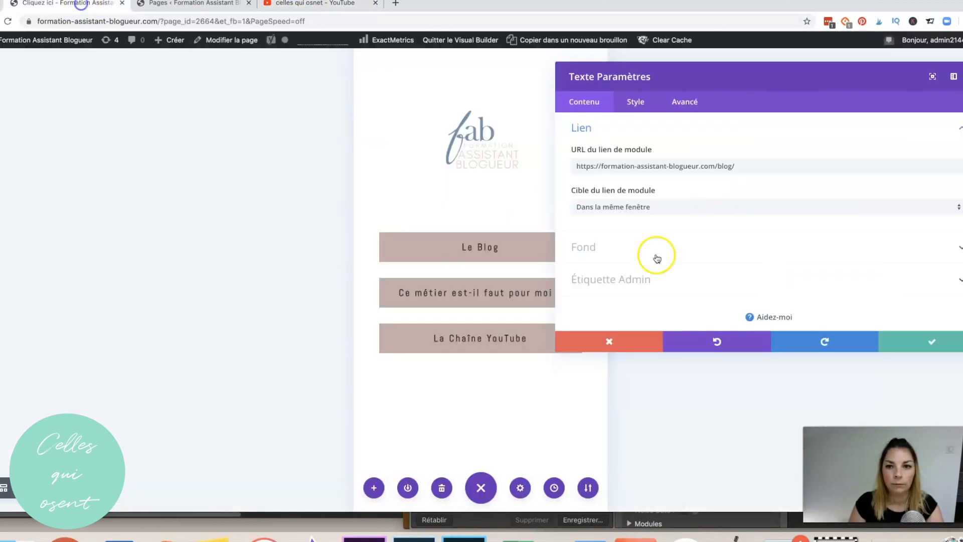
left_click(740, 168)
key("super+a")
key("super+v")
left_click(939, 341)
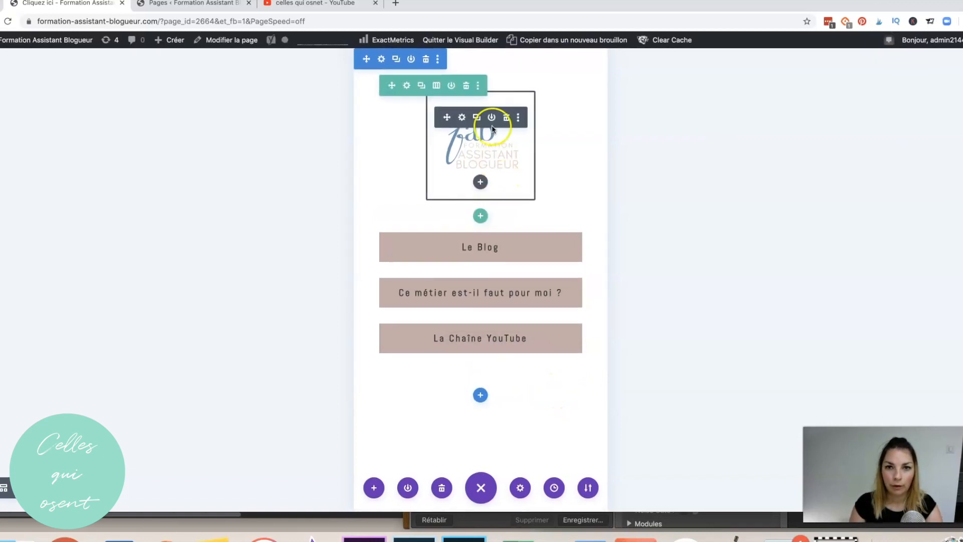
Add a normal section below the link modules, with a single-column row containing an Image module.
left_click(480, 396)
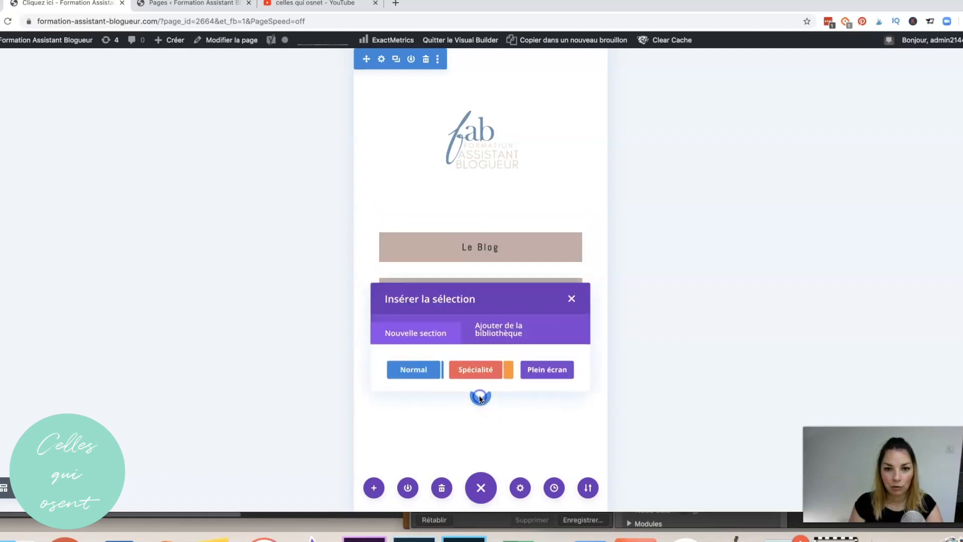
left_click(429, 368)
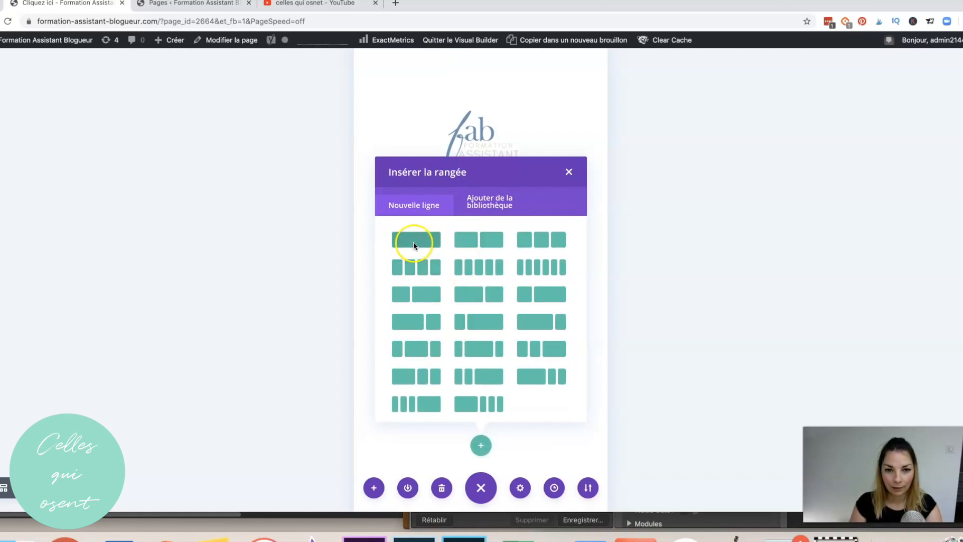
left_click(414, 242)
scroll(451, 316, "down", 5)
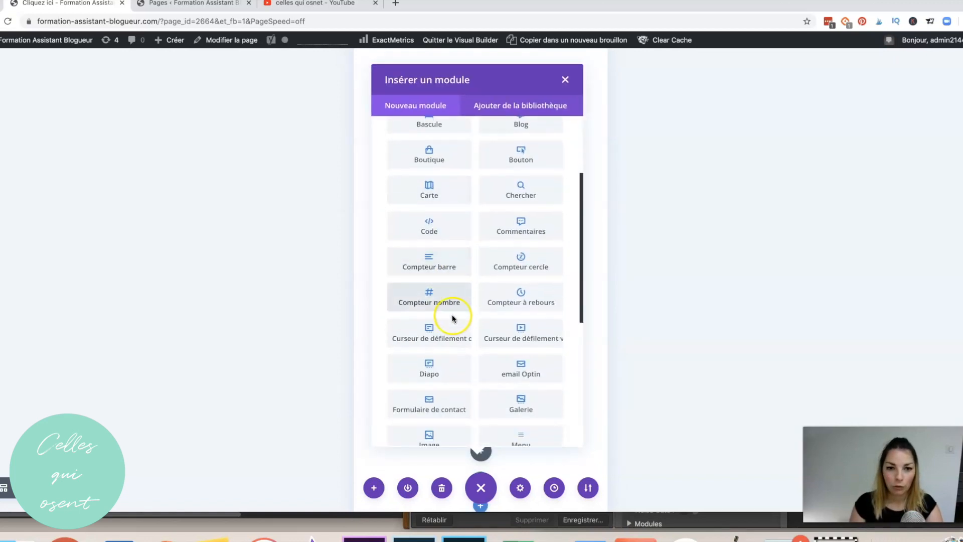
left_click(429, 279)
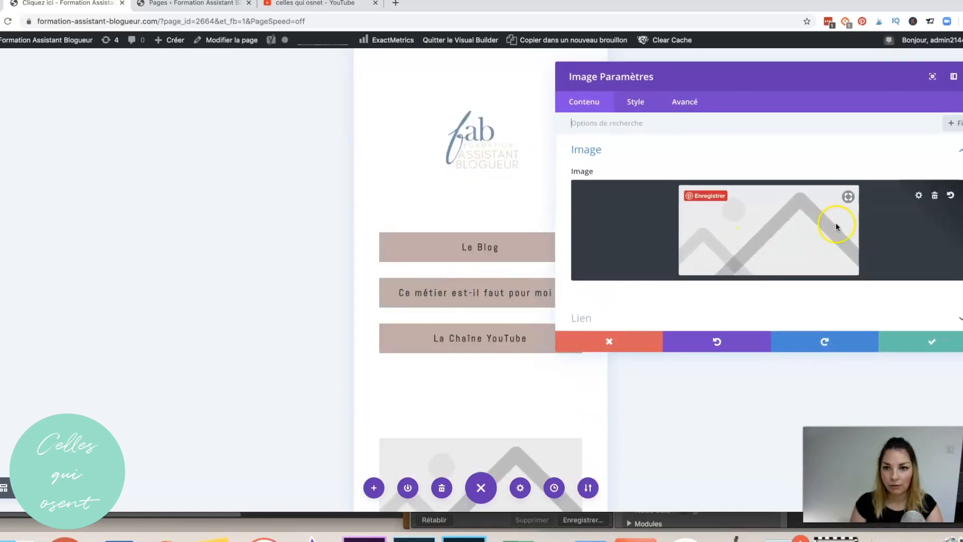
Fill the Image module with the Gypso-2 photo of the woman holding flowers from the media library and save it.
left_click(707, 256)
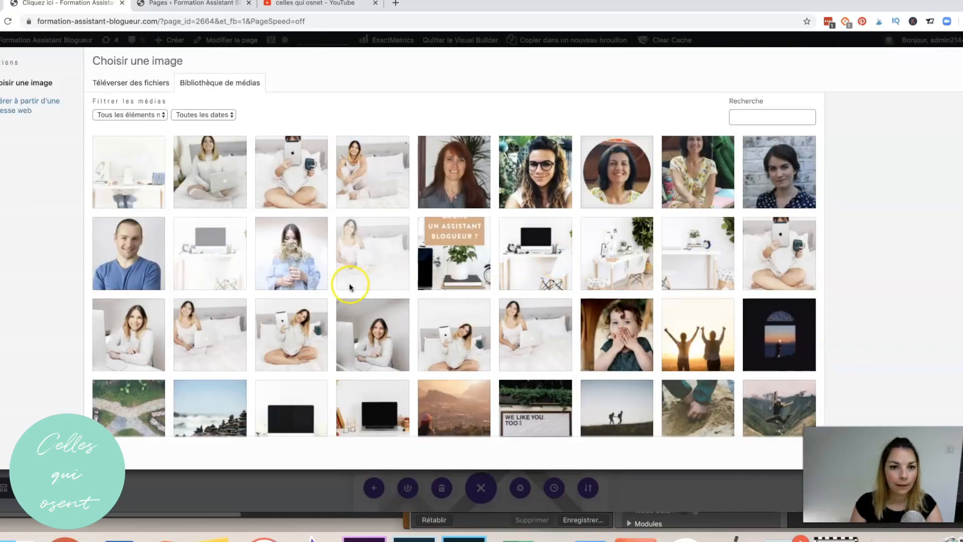
scroll(348, 287, "down", 1)
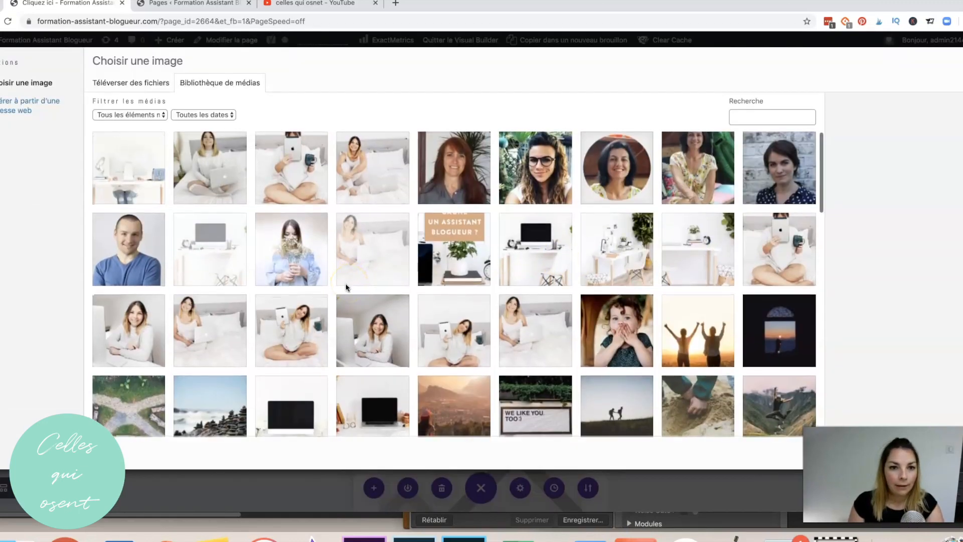
left_click(302, 256)
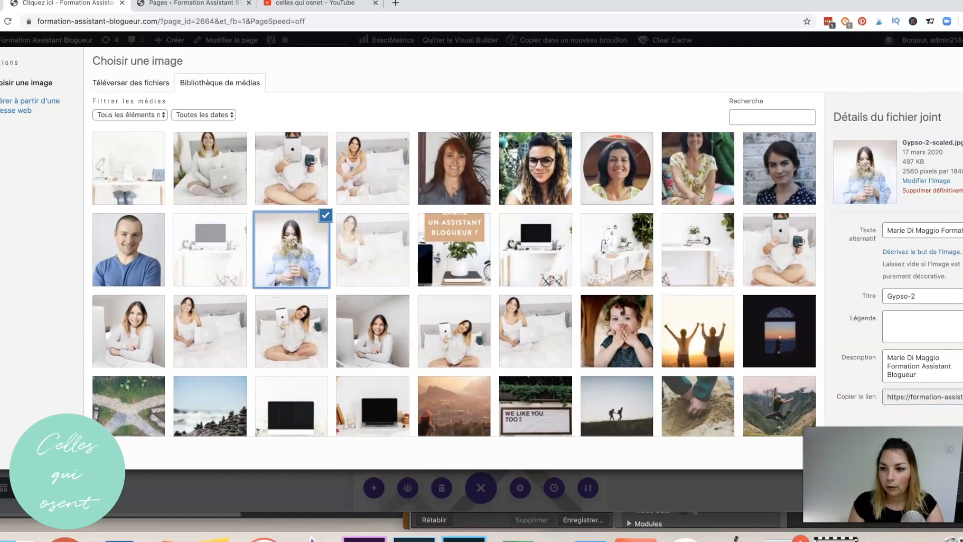
left_click(937, 452)
scroll(494, 310, "down", 3)
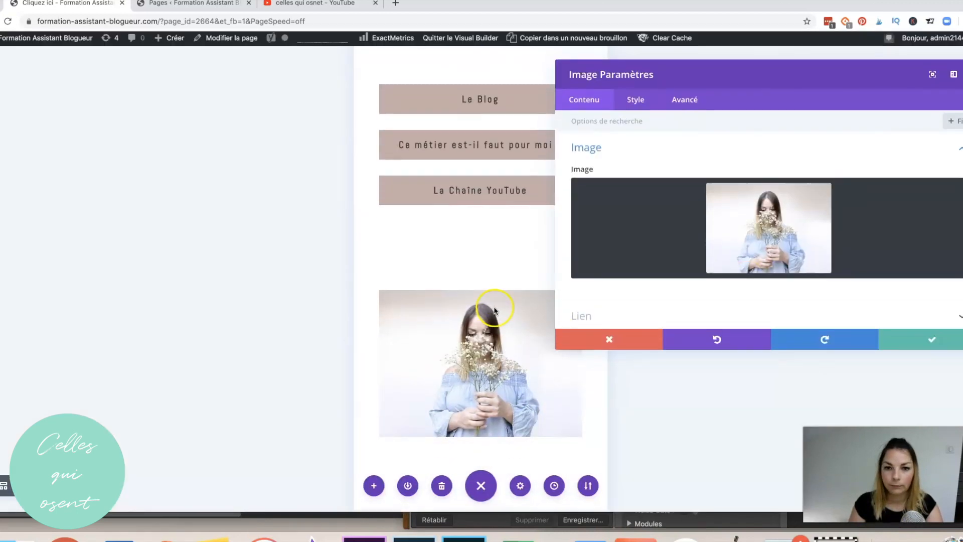
left_click(932, 343)
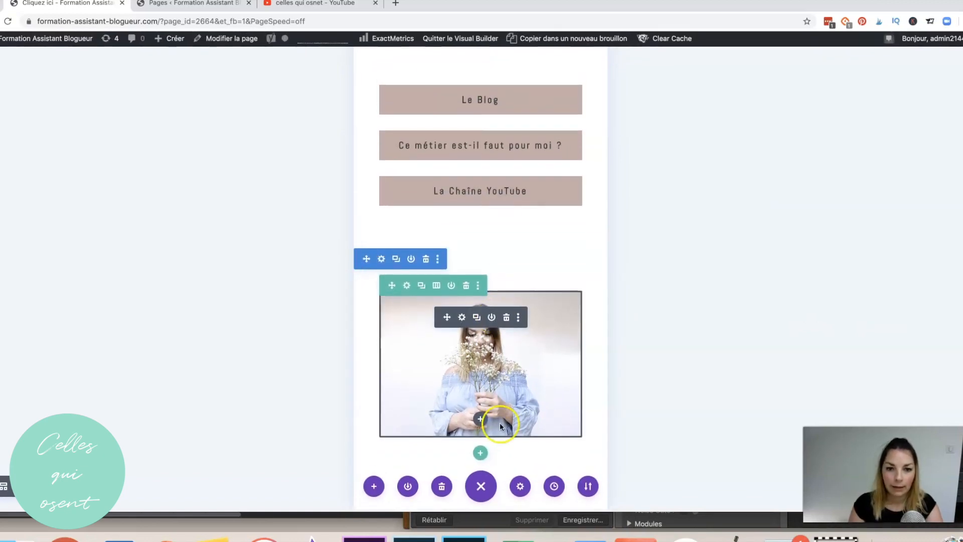
Add a single-column row below the photo and insert a Text module in it.
left_click(481, 452)
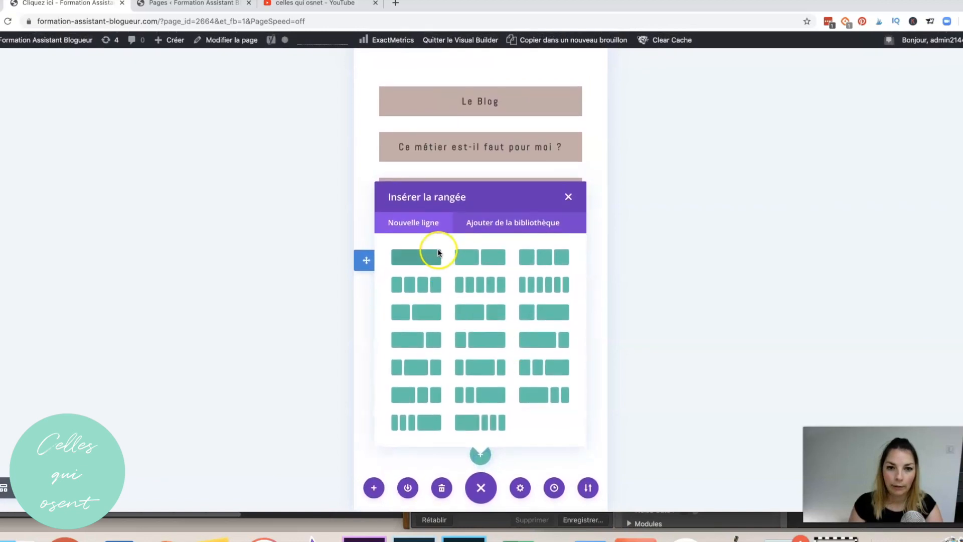
left_click(433, 252)
scroll(497, 341, "down", 5)
scroll(445, 333, "down", 3)
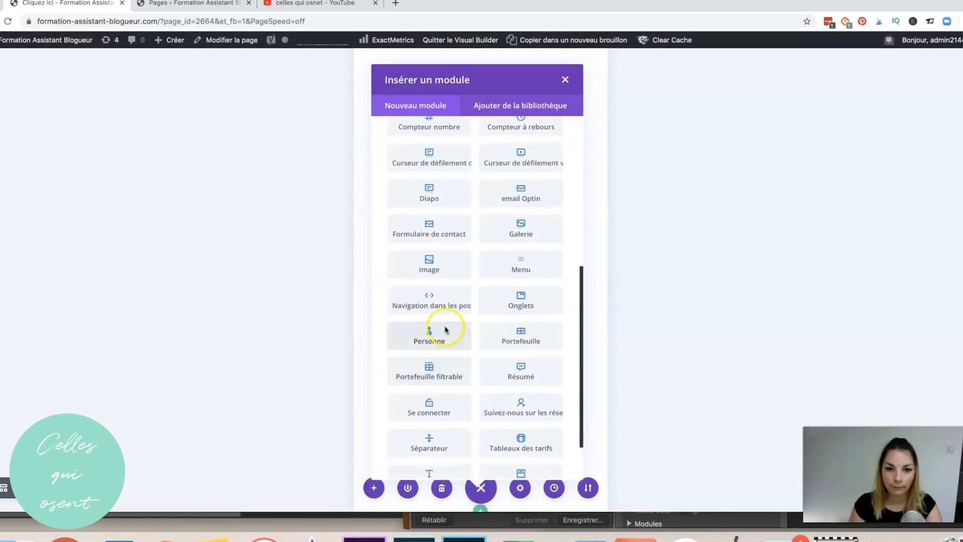
scroll(430, 411, "down", 3)
left_click(436, 429)
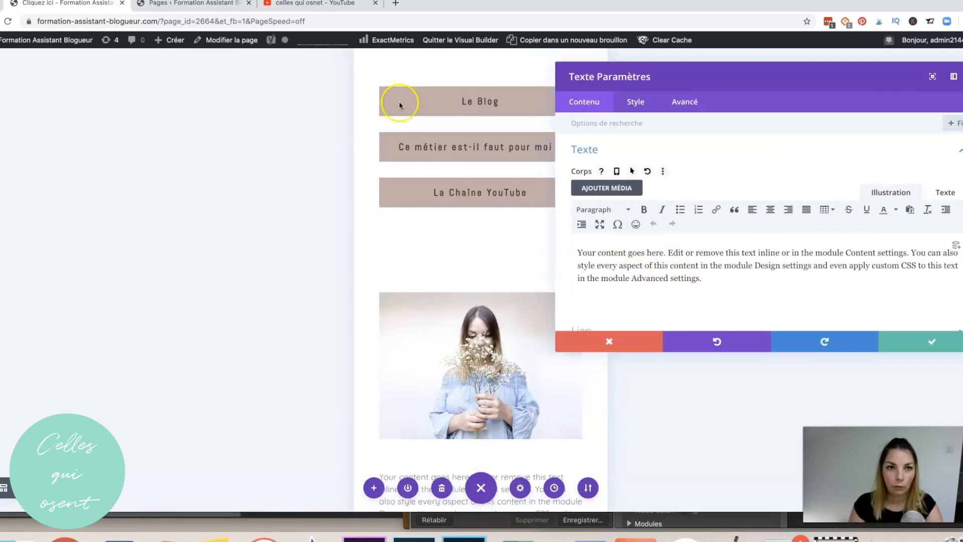
Open the formation-assistant-blogueur.com site in a new browser tab.
key("super+t")
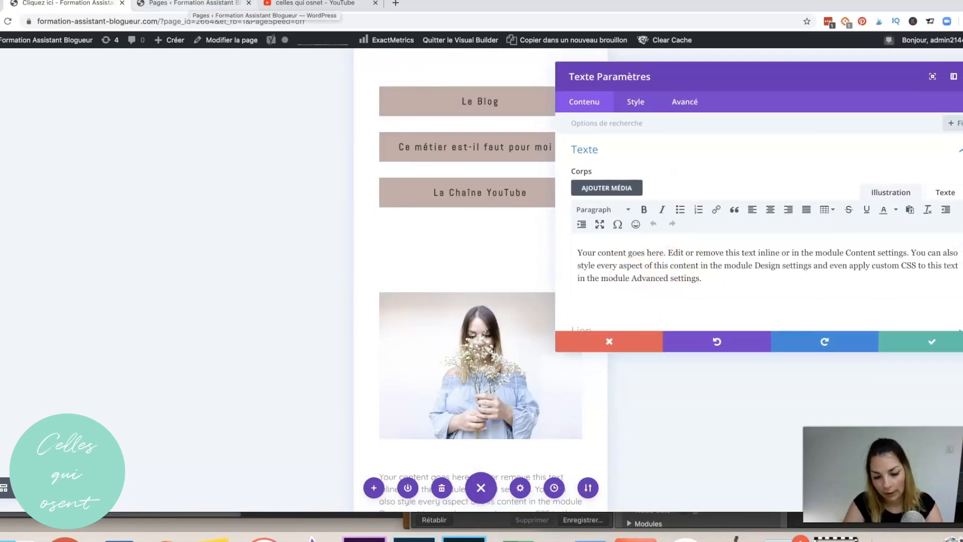
type("assi")
key("Down")
key("Down")
key("Down")
key("Down")
key("Down")
key("Down")
key("Down")
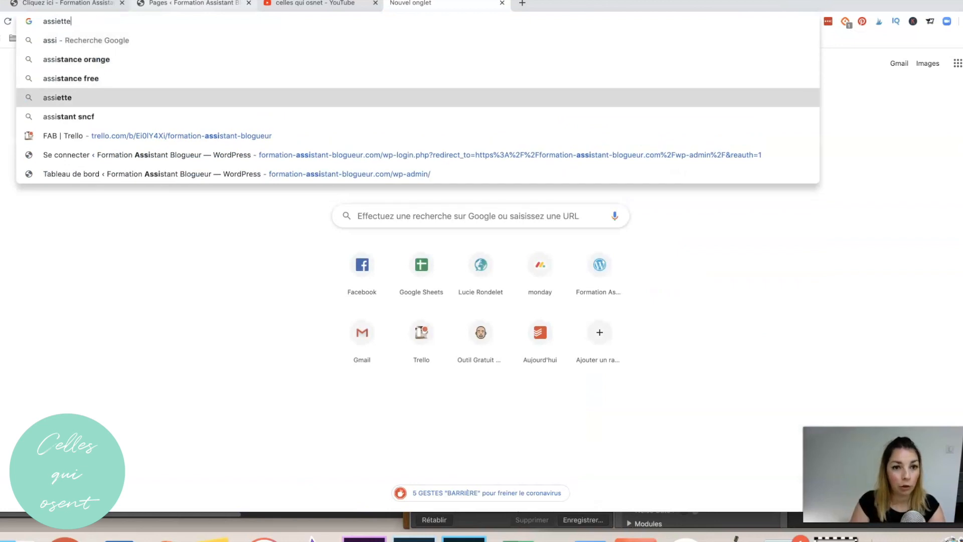
key("BackSpace")
key("BackSpace")
key("BackSpace")
key("BackSpace")
key("BackSpace")
key("BackSpace")
key("BackSpace")
key("BackSpace")
key("BackSpace")
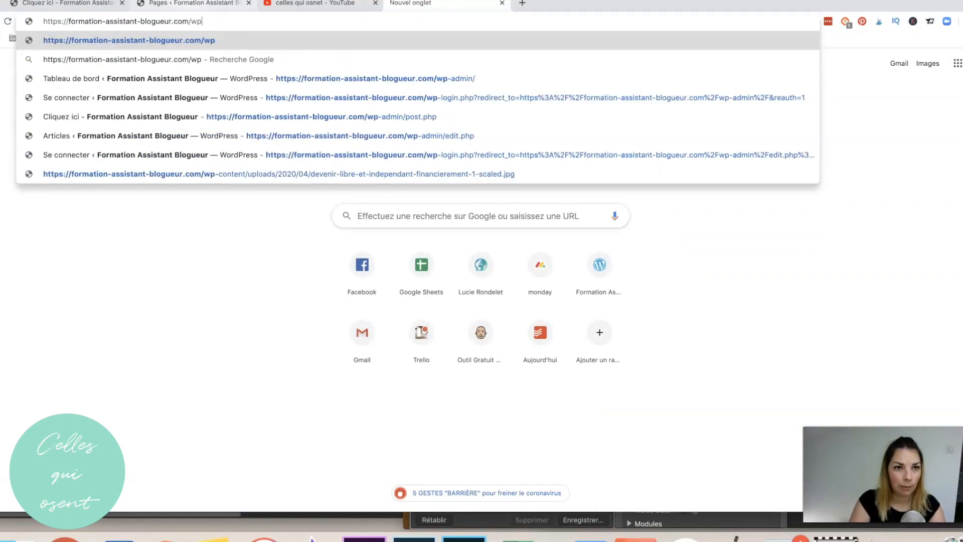
key("Return")
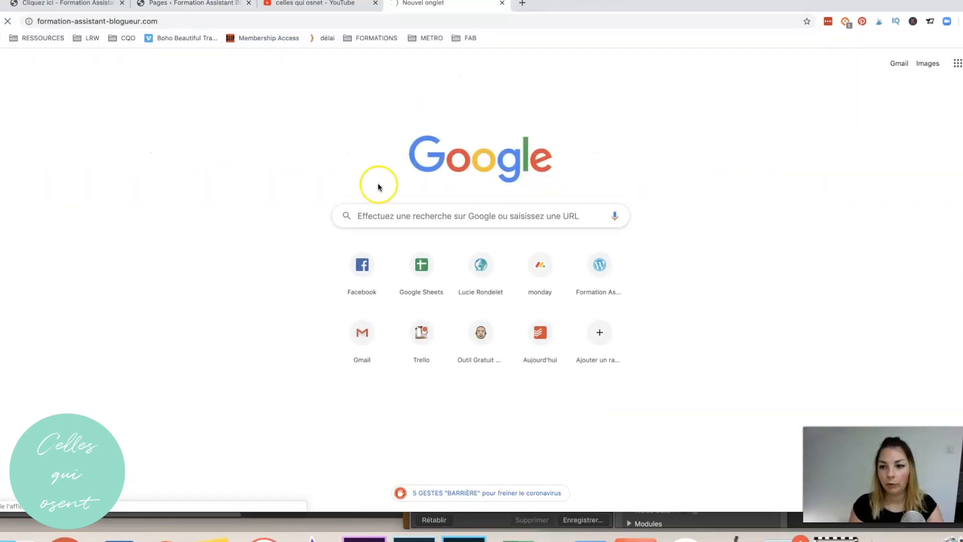
Copy the introduction paragraphs from the site's À propos page, replace the Text module's placeholder below the photo with them, and save it.
left_click_drag(641, 233, 946, 331)
key("super+c")
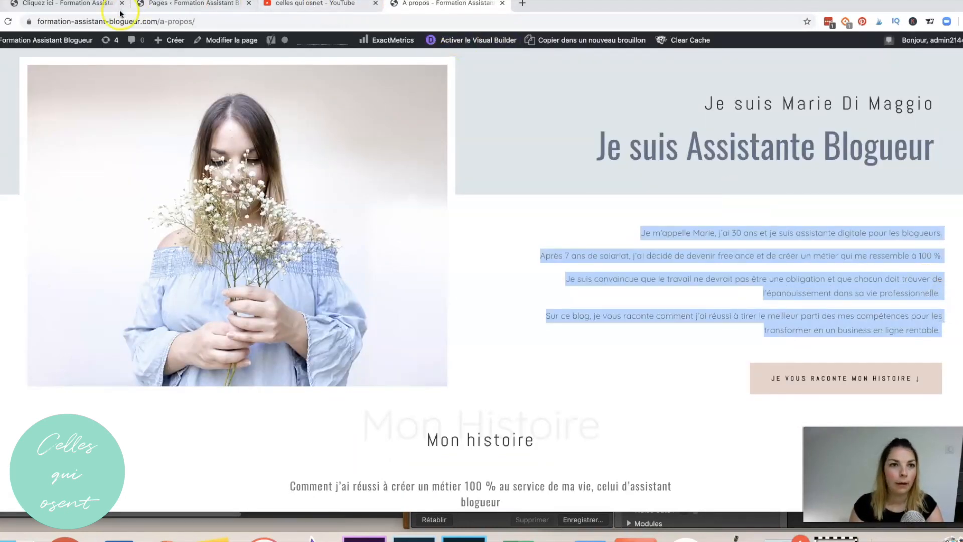
left_click(86, 9)
key("super+a")
key("super+v")
left_click(928, 341)
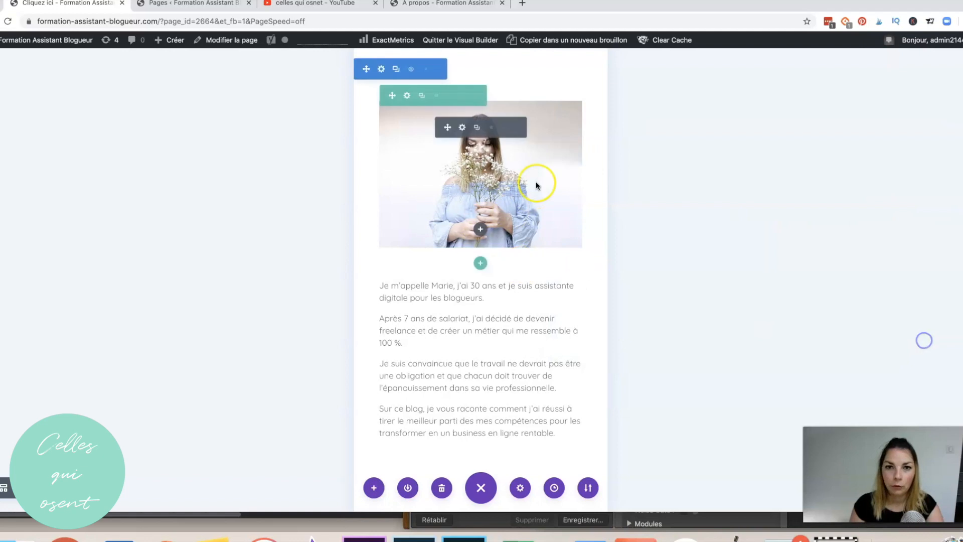
Duplicate the "La Chaîne YouTube" module, move the copy below the introduction text, and open its settings.
scroll(471, 261, "up", 3)
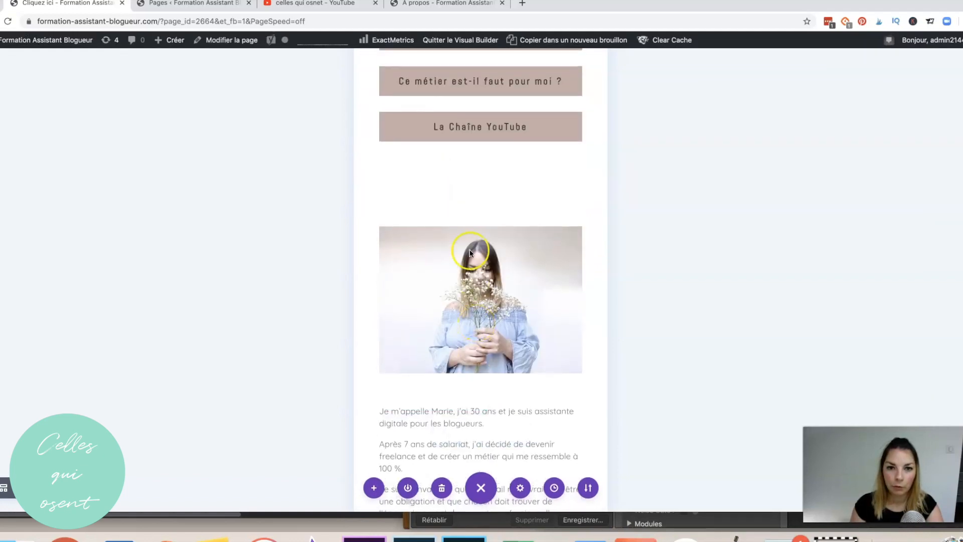
left_click(484, 121)
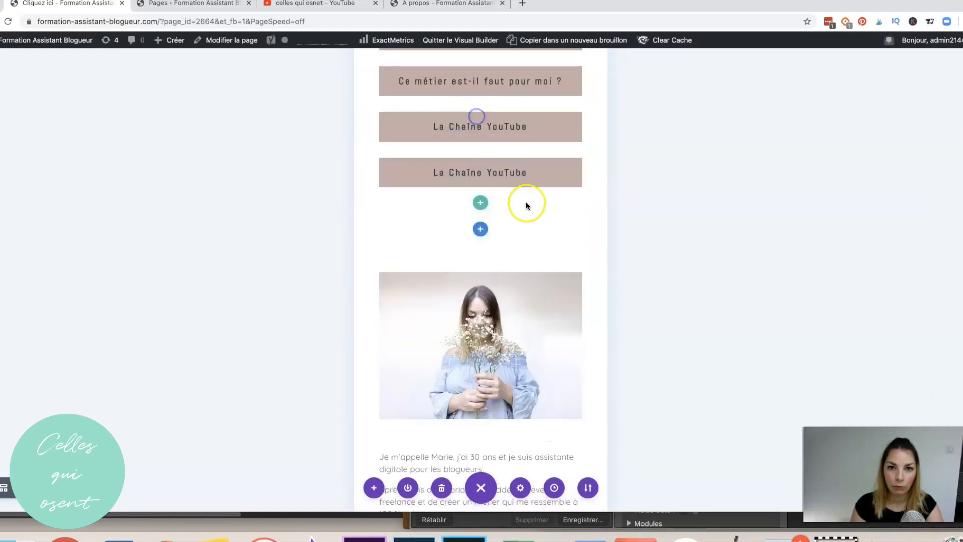
scroll(482, 150, "down", 2)
left_click_drag(451, 76, 497, 437)
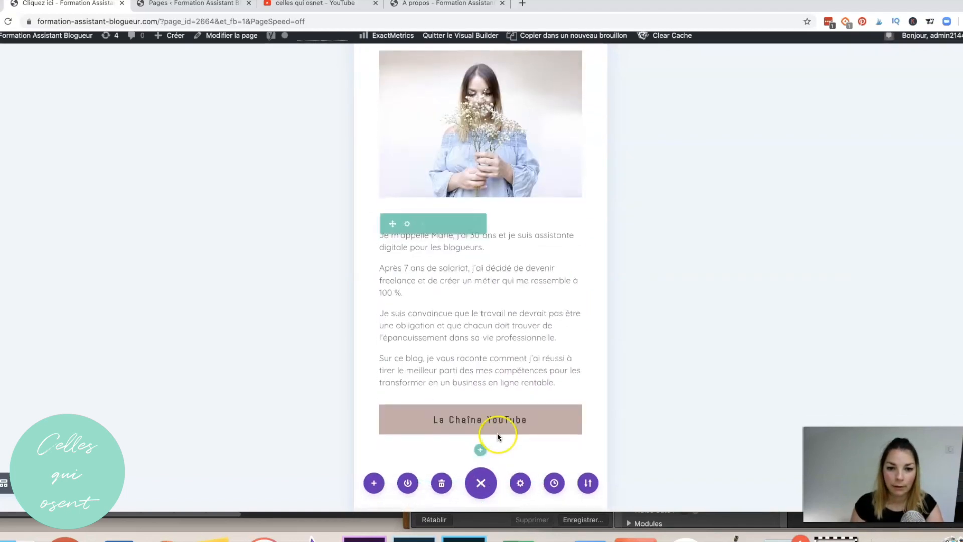
left_click_drag(458, 415, 726, 245)
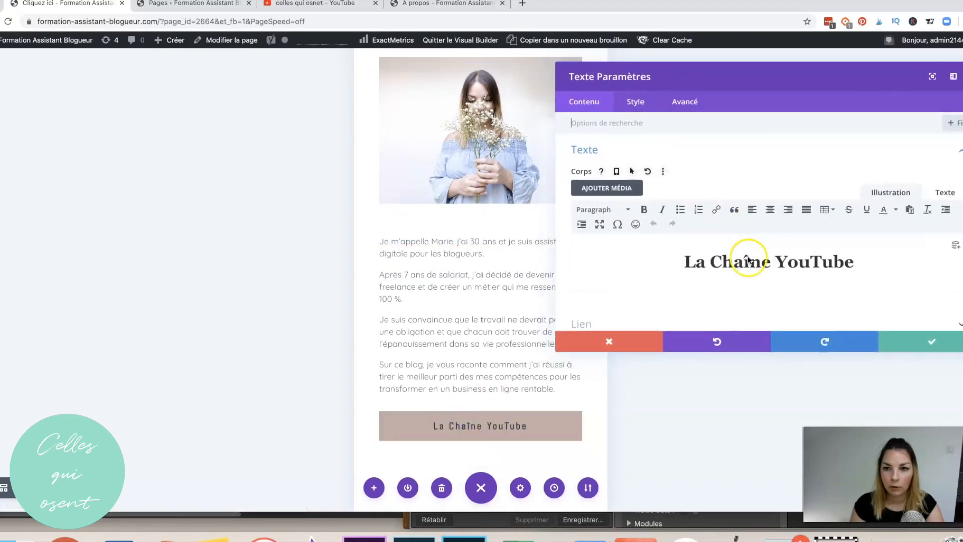
left_click_drag(659, 261, 931, 260)
type("À propos")
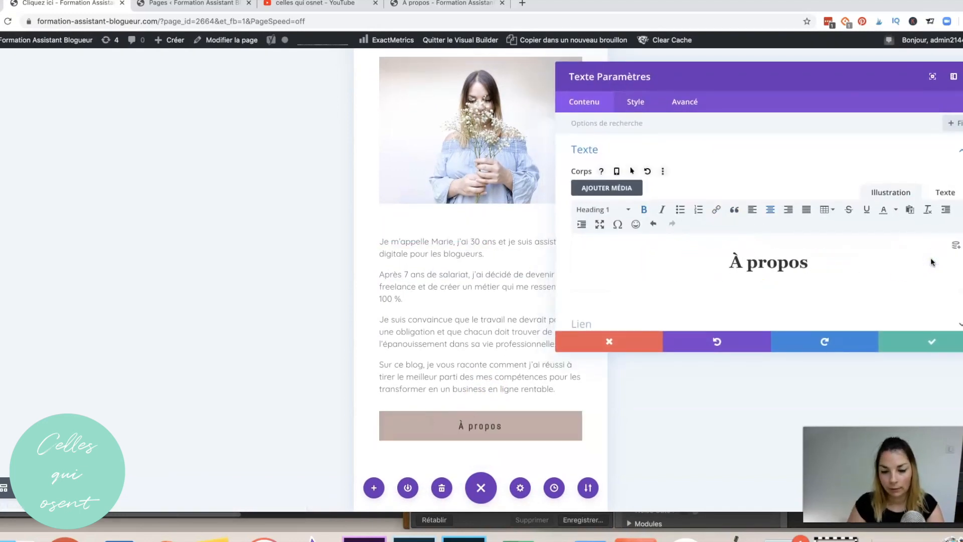
key("super+a")
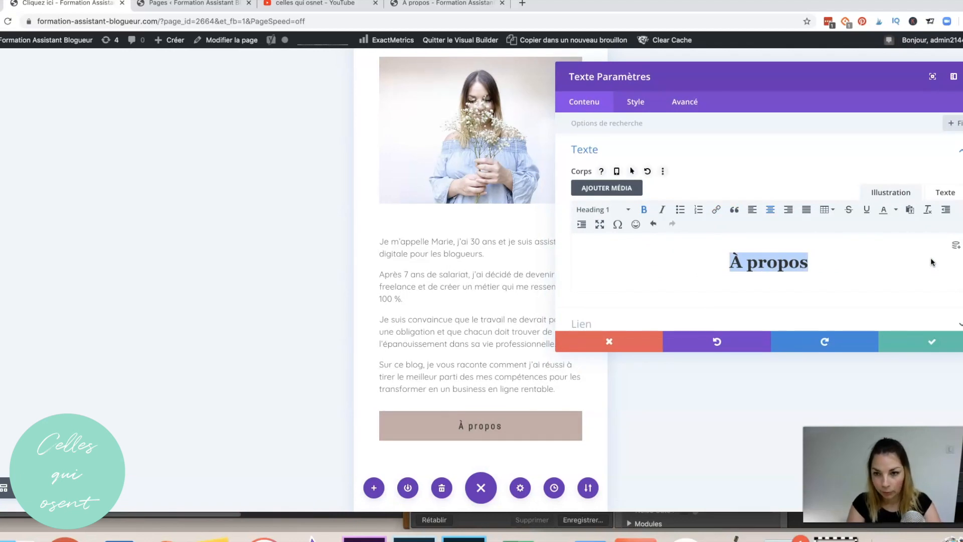
type("Déco")
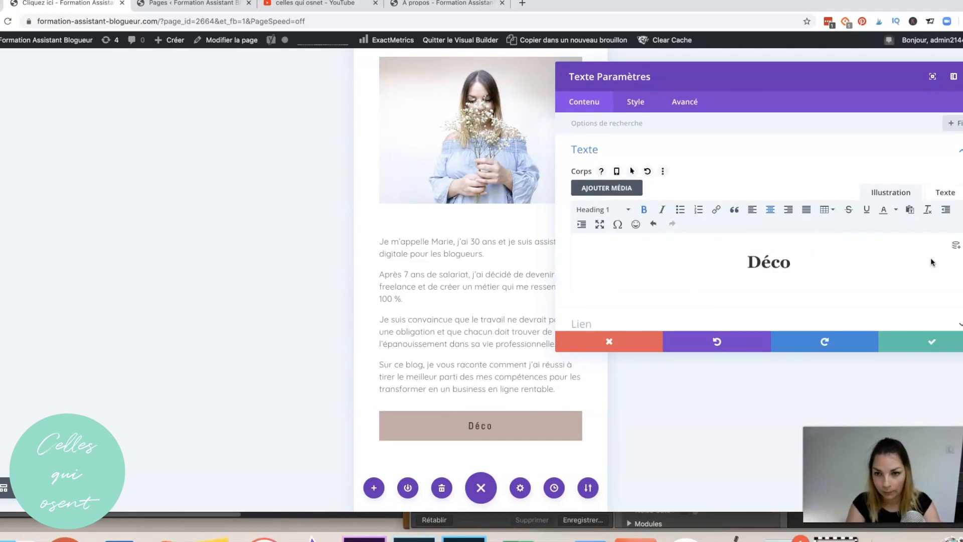
type("uvrir mon parcur")
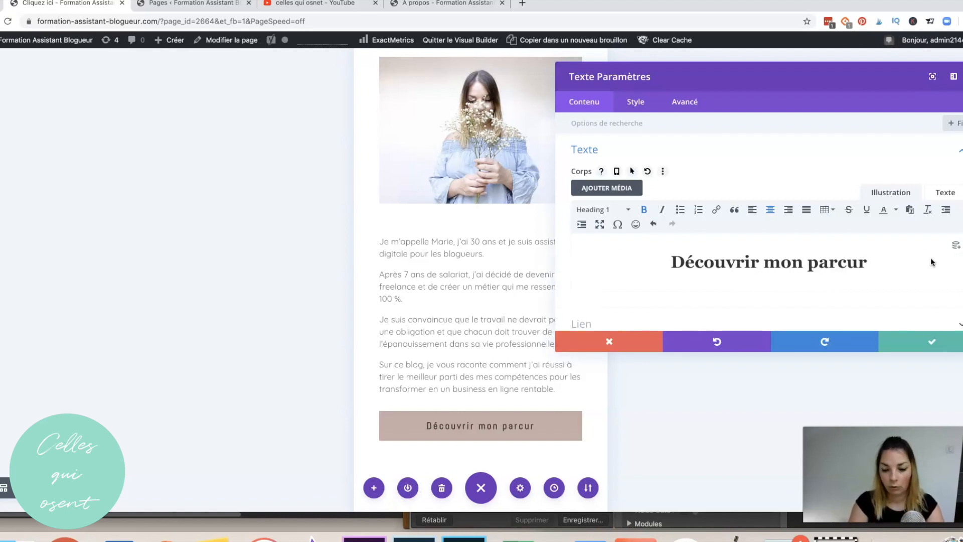
Replace the copied button-style module's text with "En savoir plus sur moi".
key("super+a")
type("En savoir plus sur mio")
key("BackSpace")
key("BackSpace")
type("oi")
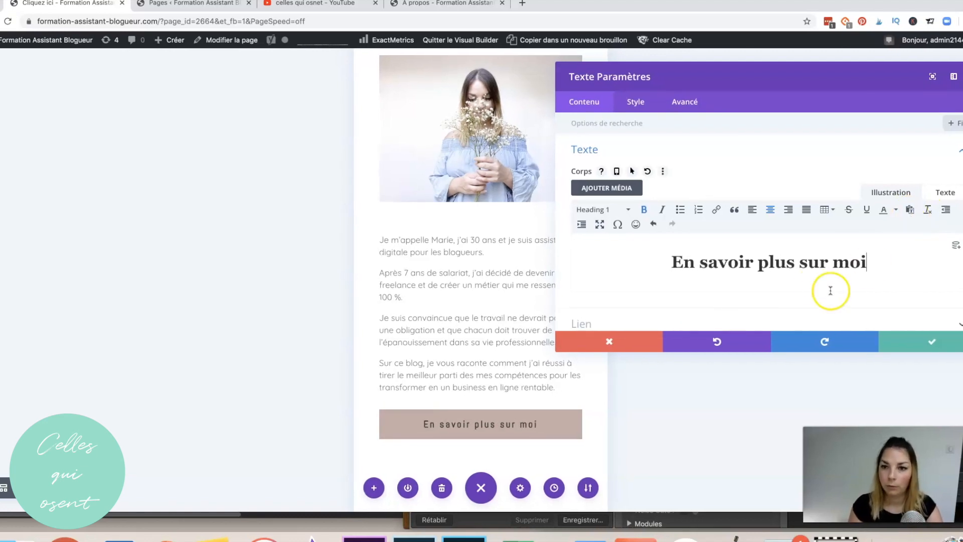
scroll(831, 294, "down", 3)
left_click(624, 256)
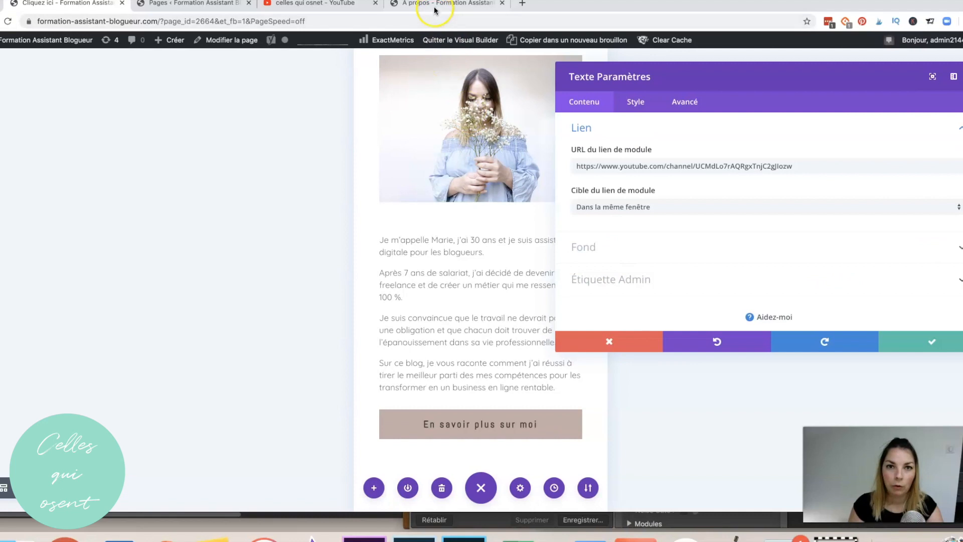
left_click(434, 4)
left_click(95, 3)
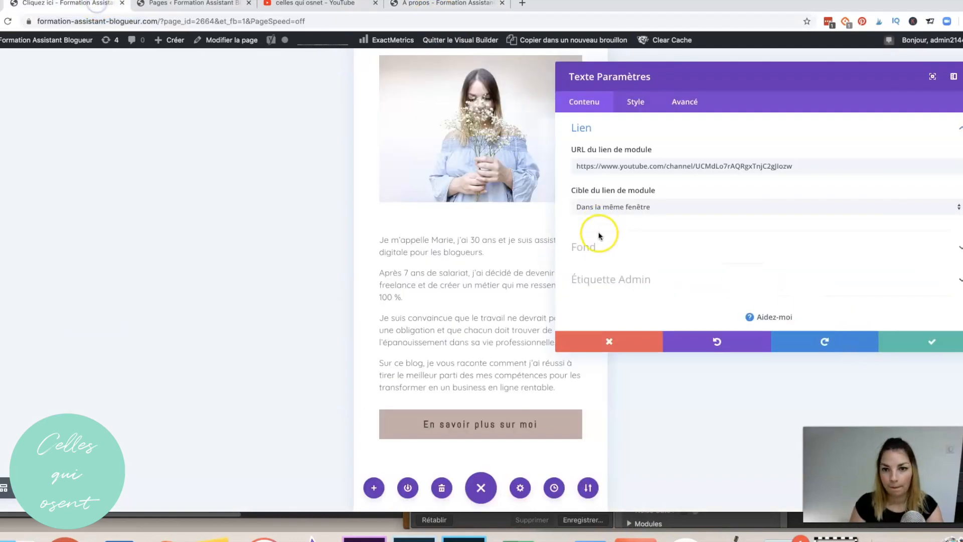
triple_click(620, 168)
type("https://formation-assistant-blogueur.com/a-propos/")
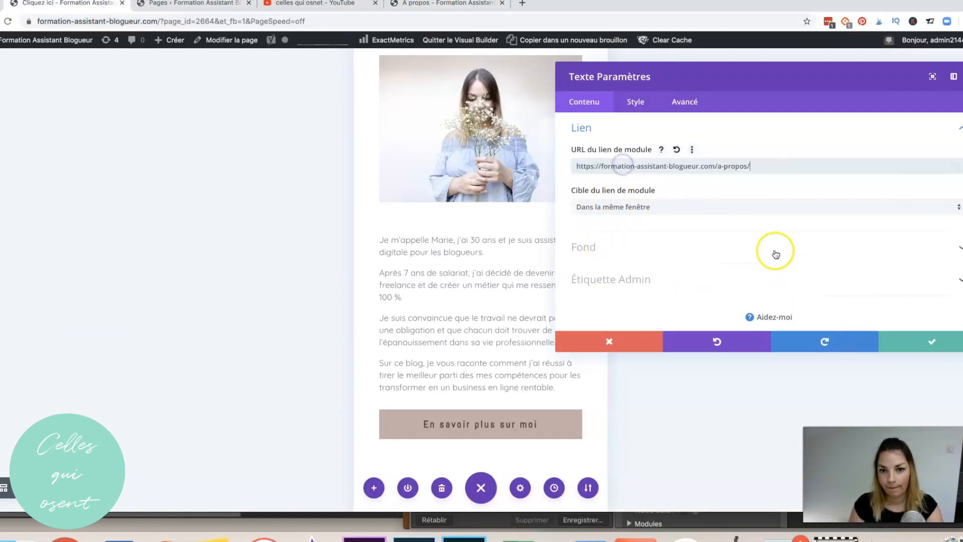
left_click(909, 340)
Change the "En savoir plus sur moi" module's background colour to greyish blue and save it.
left_click(460, 416)
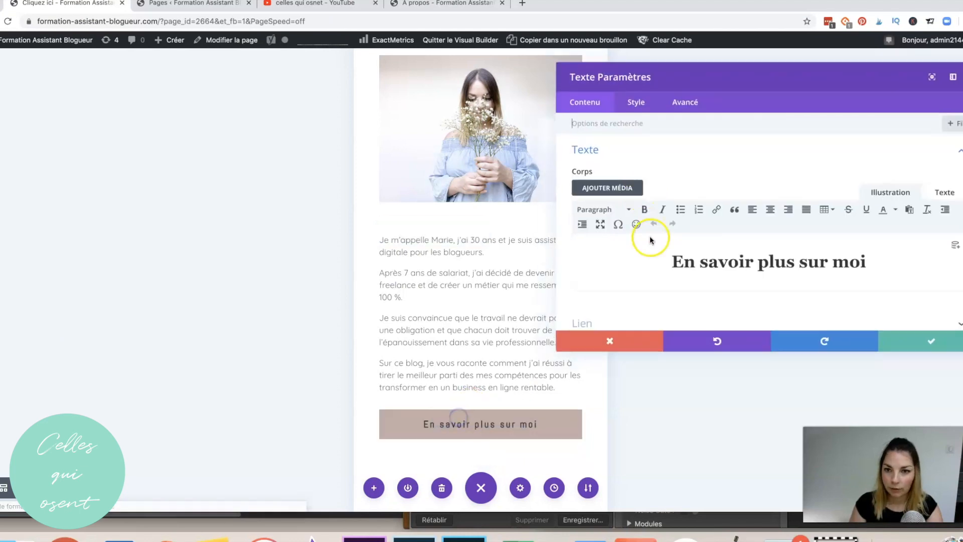
scroll(679, 233, "down", 3)
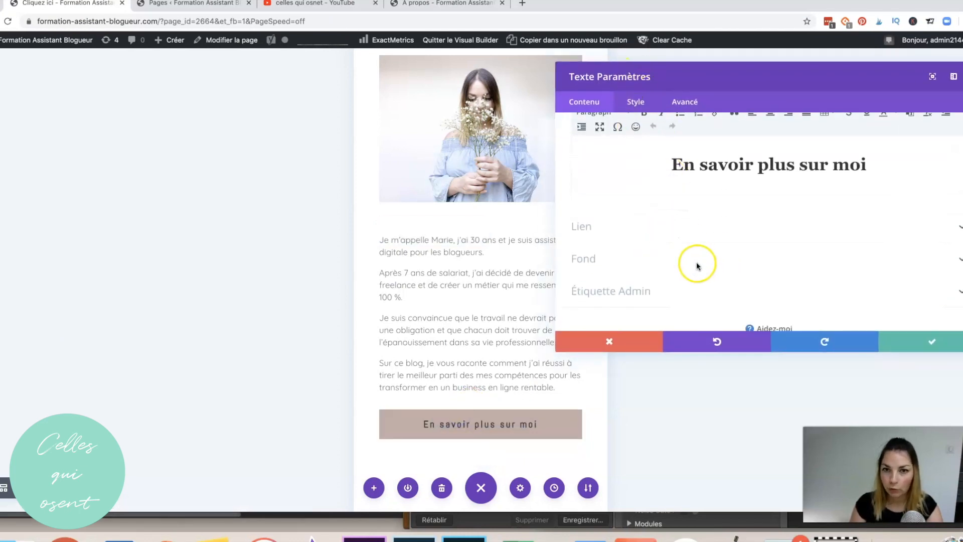
left_click(652, 265)
left_click(586, 254)
left_click(953, 341)
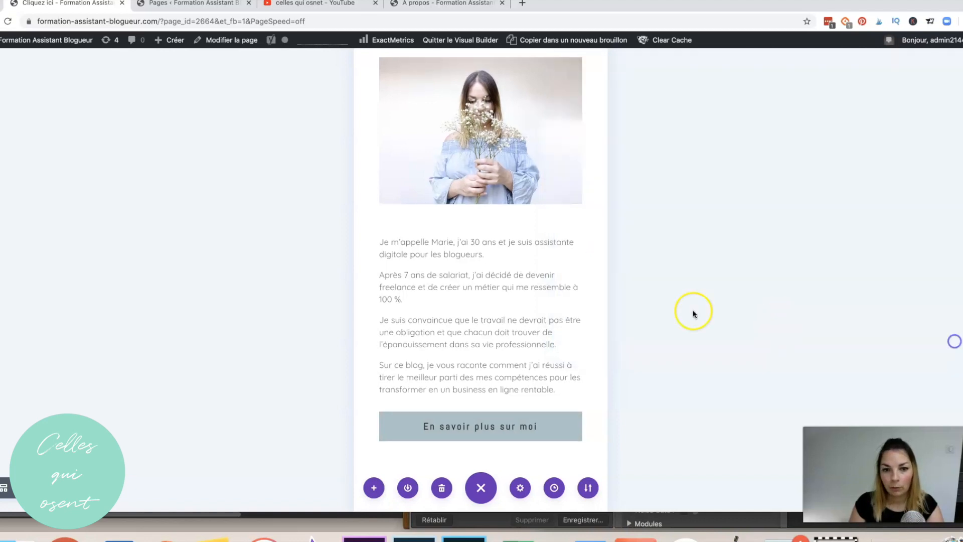
Format the opening sentence of the introduction Text module below the photo as Heading 1.
scroll(555, 209, "up", 4)
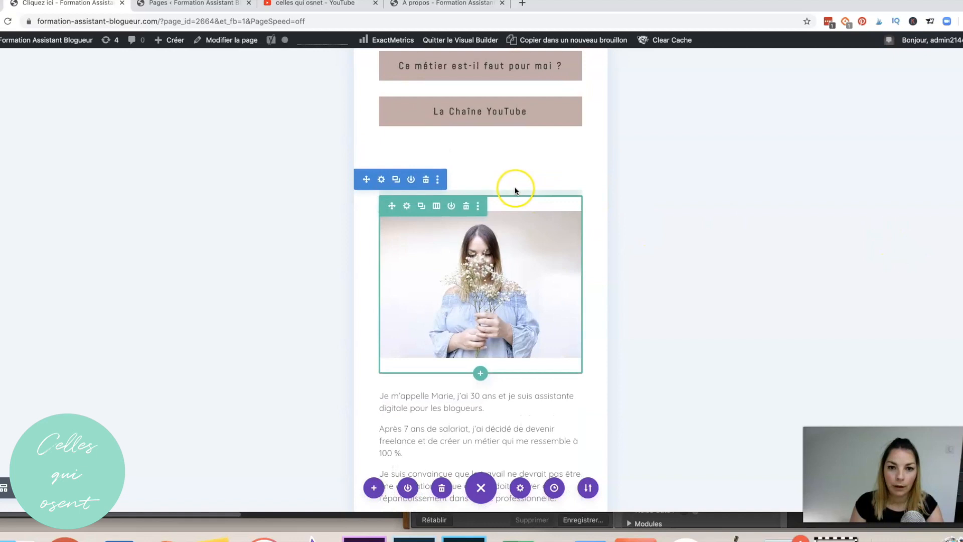
scroll(527, 270, "down", 3)
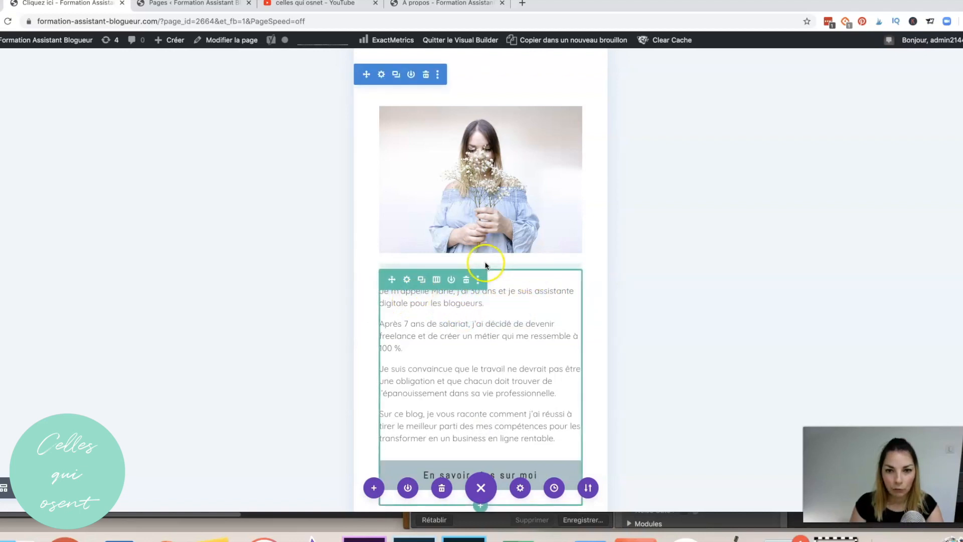
scroll(467, 269, "down", 2)
left_click(462, 260)
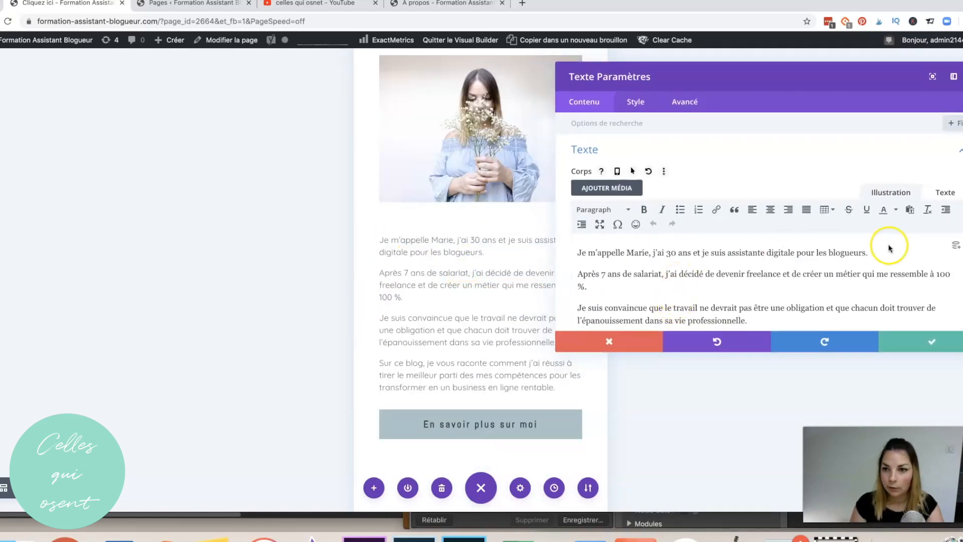
left_click_drag(886, 253, 578, 243)
left_click(602, 215)
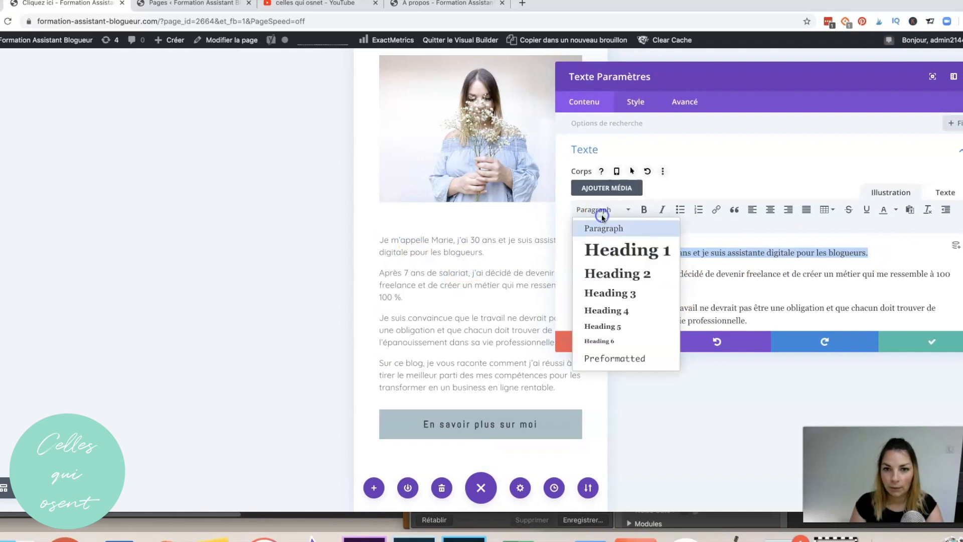
left_click(607, 250)
Set the introduction module's heading text size to 14px and save it.
left_click(625, 100)
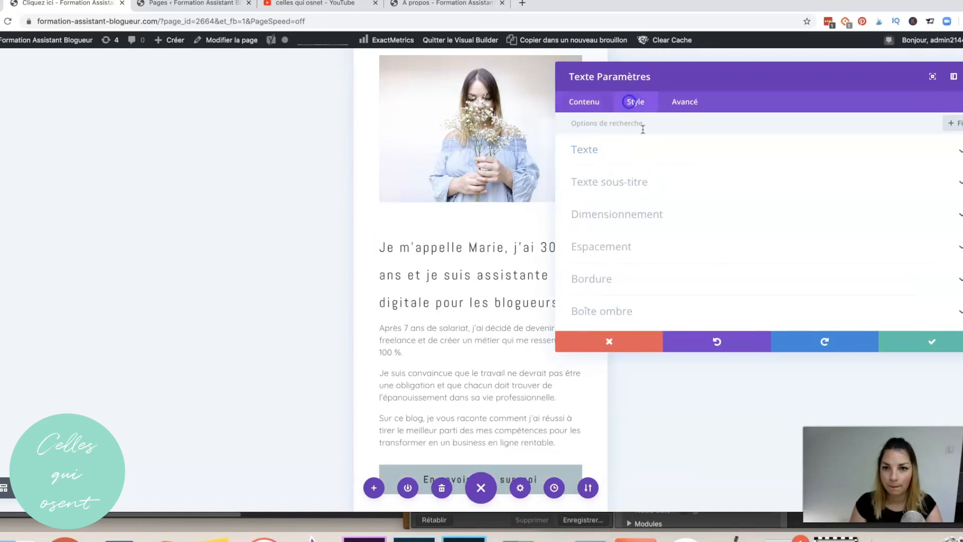
left_click(597, 180)
scroll(655, 182, "down", 4)
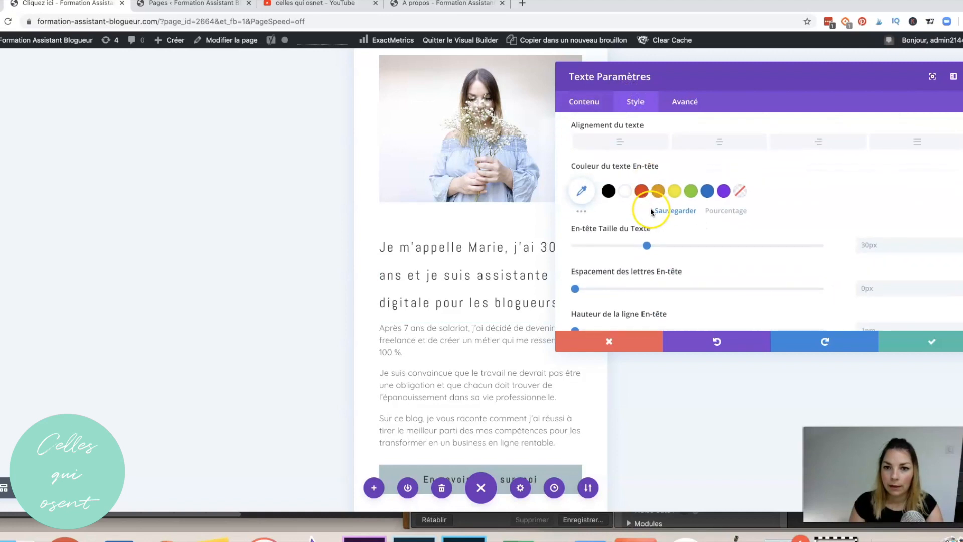
left_click_drag(645, 245, 606, 246)
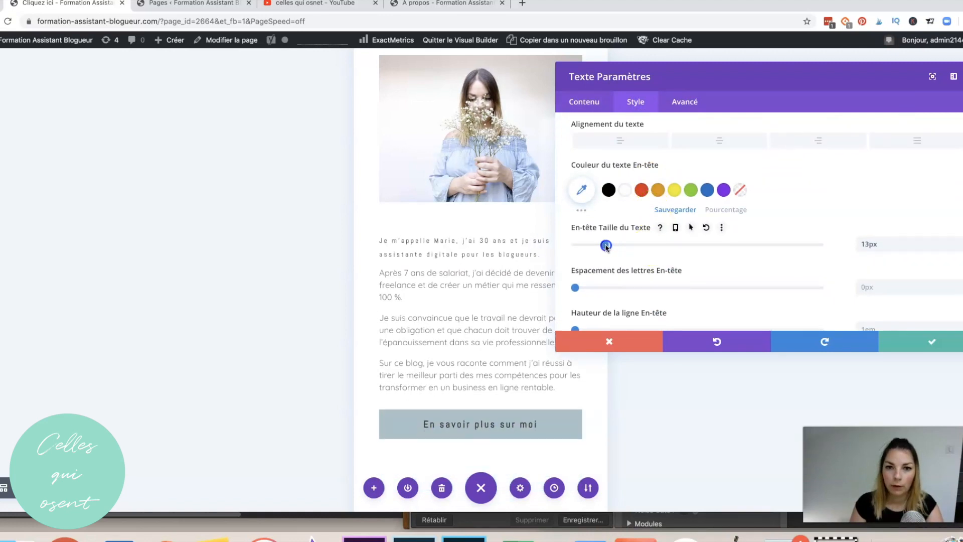
left_click_drag(606, 246, 607, 246)
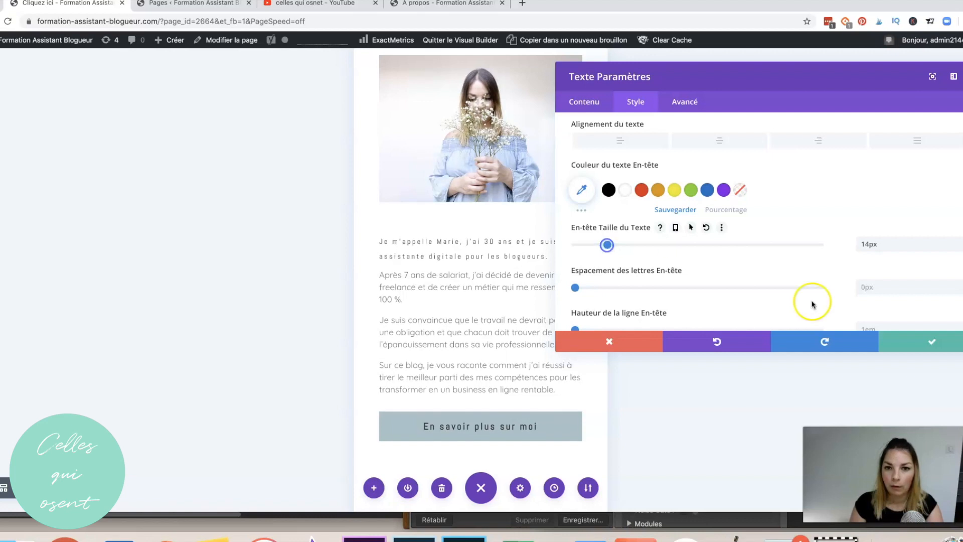
left_click(902, 338)
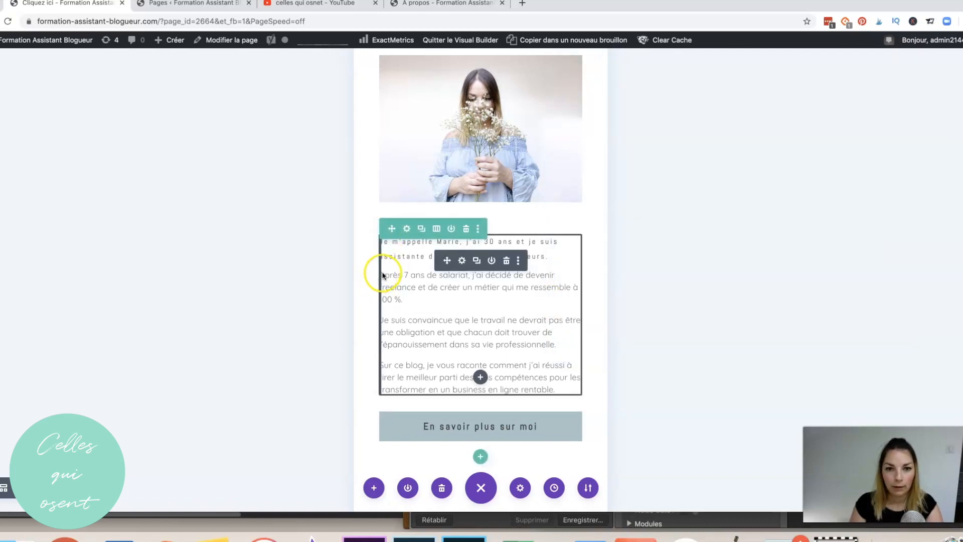
Insert two line breaks between the introduction's heading and the paragraph that follows it.
left_click(557, 257)
key("Return")
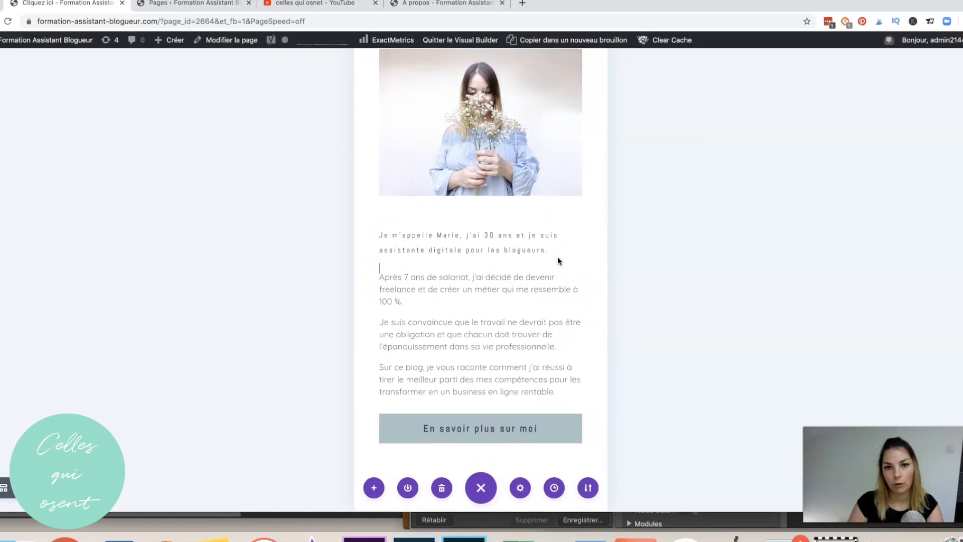
key("Return")
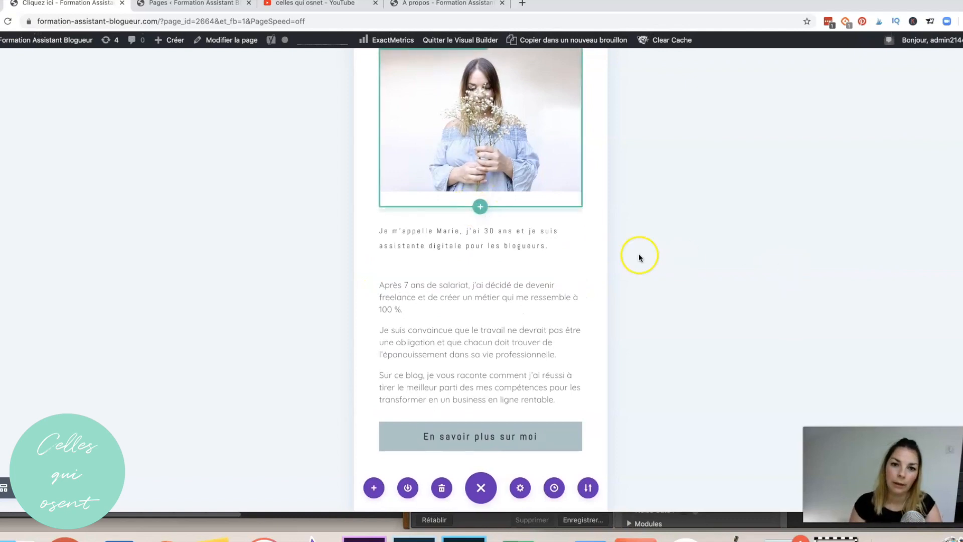
scroll(554, 313, "up", 10)
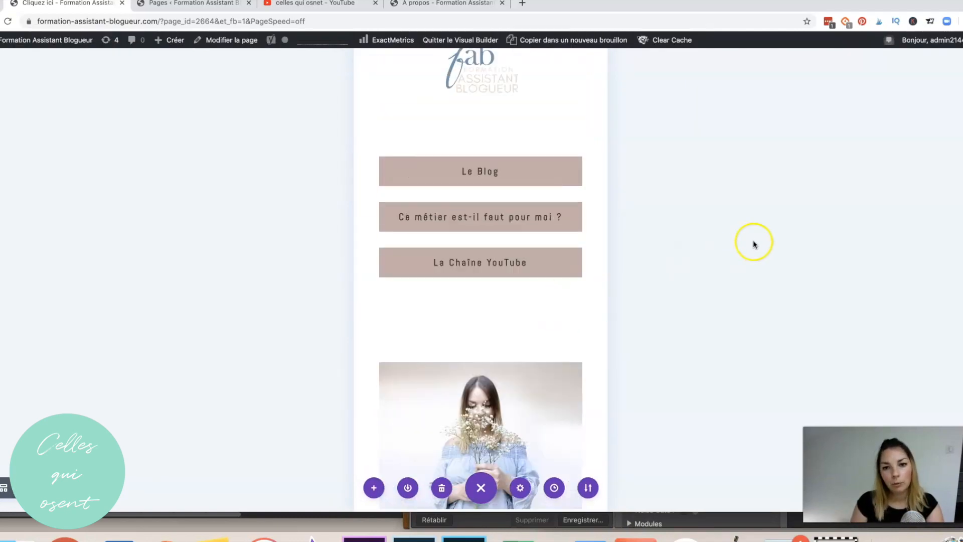
scroll(755, 248, "up", 3)
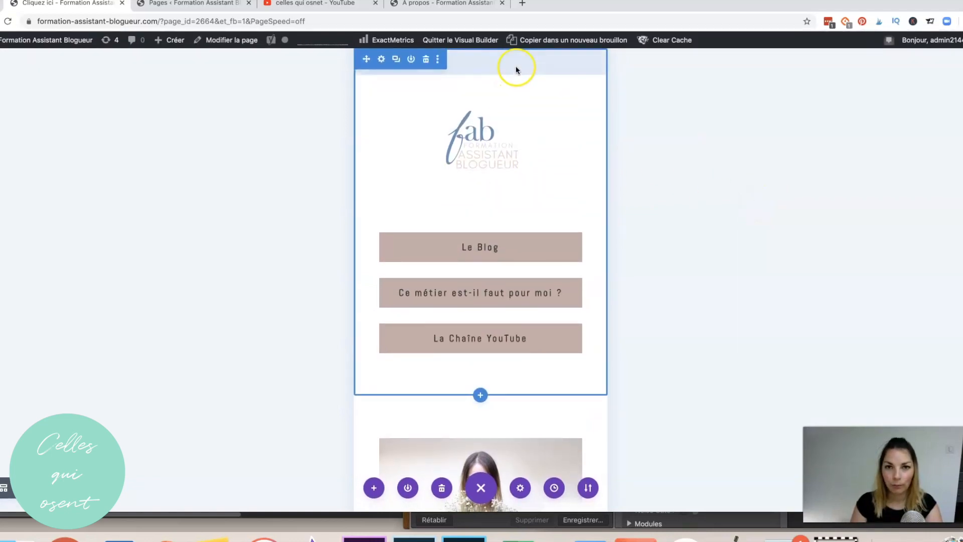
scroll(516, 71, "down", 1)
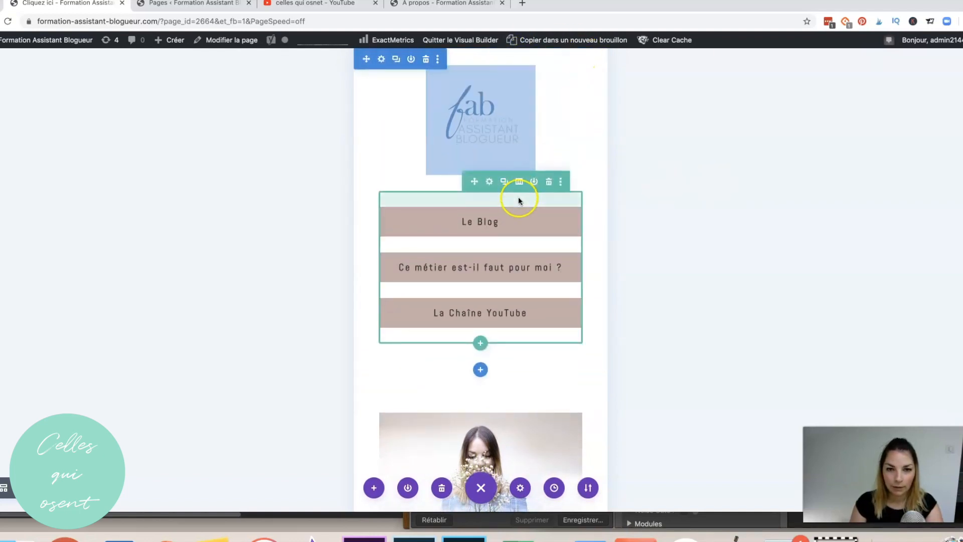
Tighten the vertical spacing between the link-button section and the photo section.
left_click(440, 183)
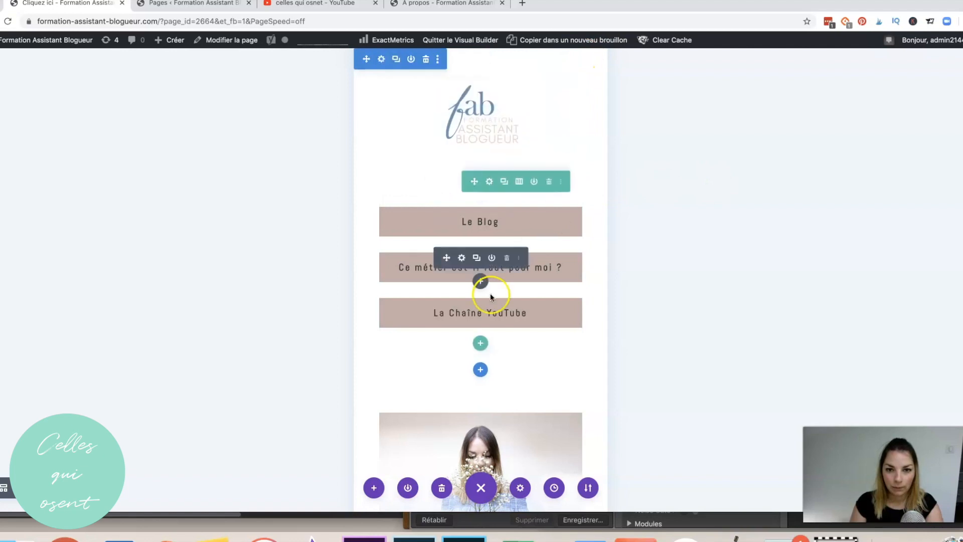
left_click_drag(542, 361, 542, 325)
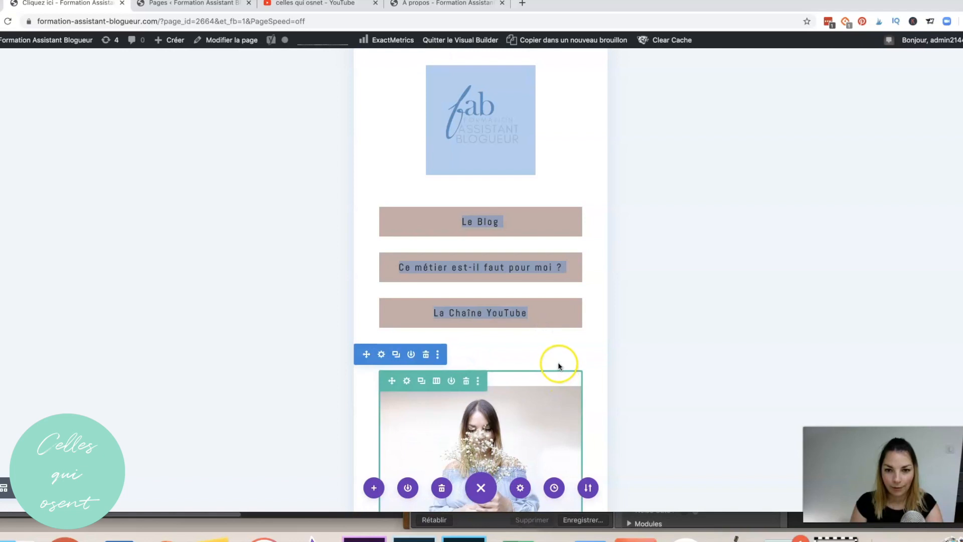
left_click_drag(558, 358, 559, 326)
Remove the blank lines between the introduction's heading and the paragraph that follows it.
scroll(569, 346, "down", 7)
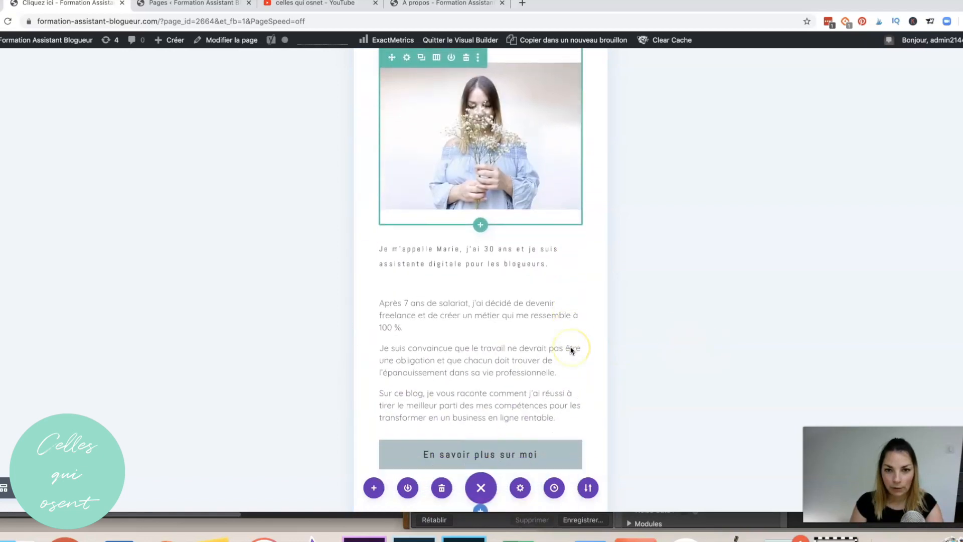
left_click(543, 256)
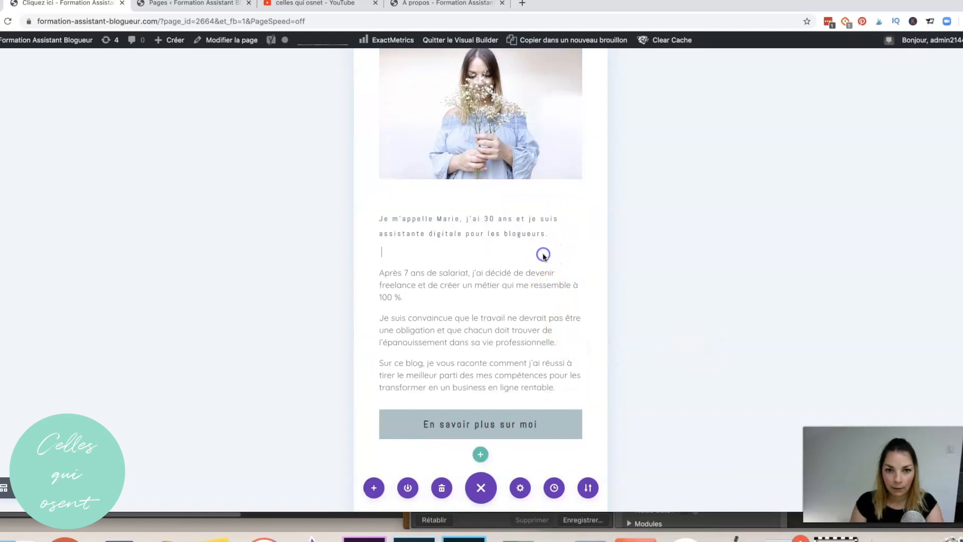
key("BackSpace")
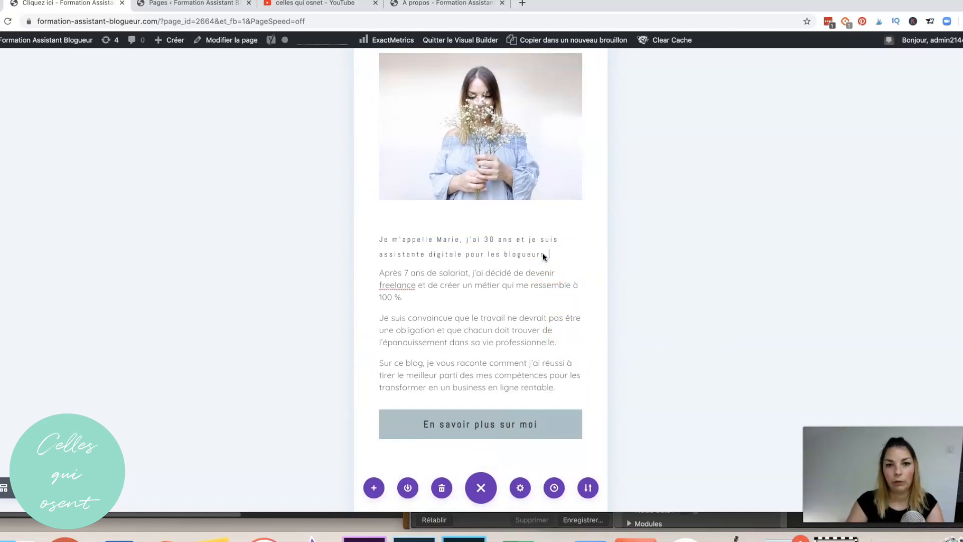
left_click(662, 377)
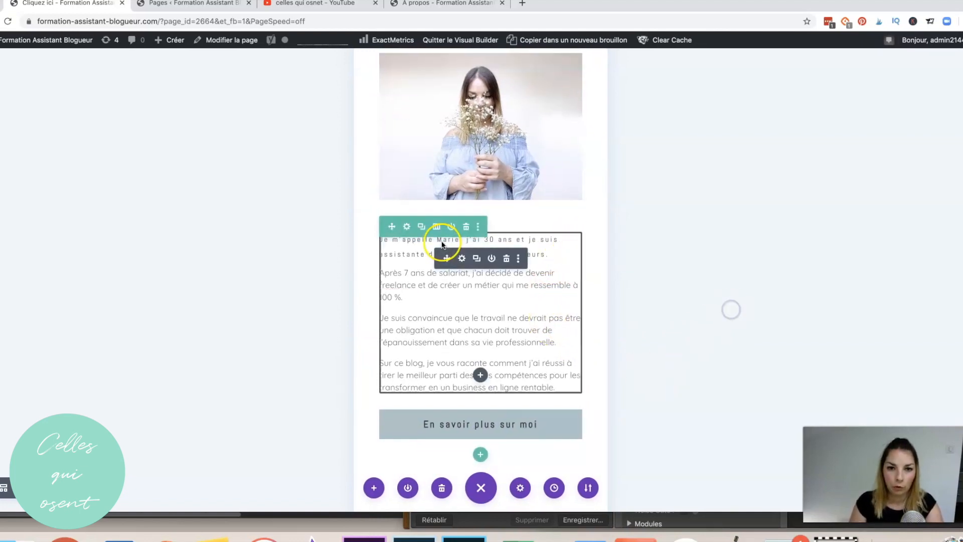
Set the body text line height of the introduction Text module to 2.1em.
left_click(458, 258)
left_click(648, 100)
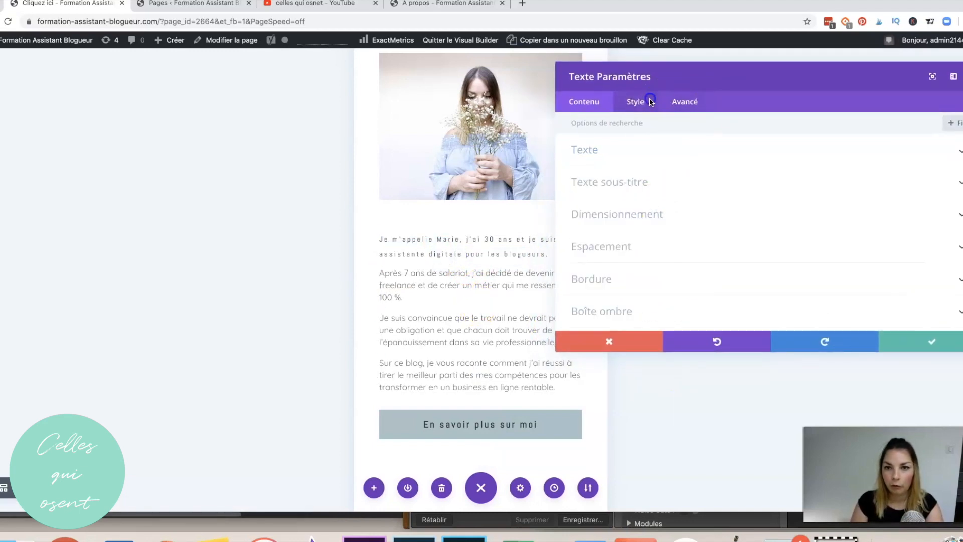
left_click(596, 152)
scroll(665, 236, "down", 3)
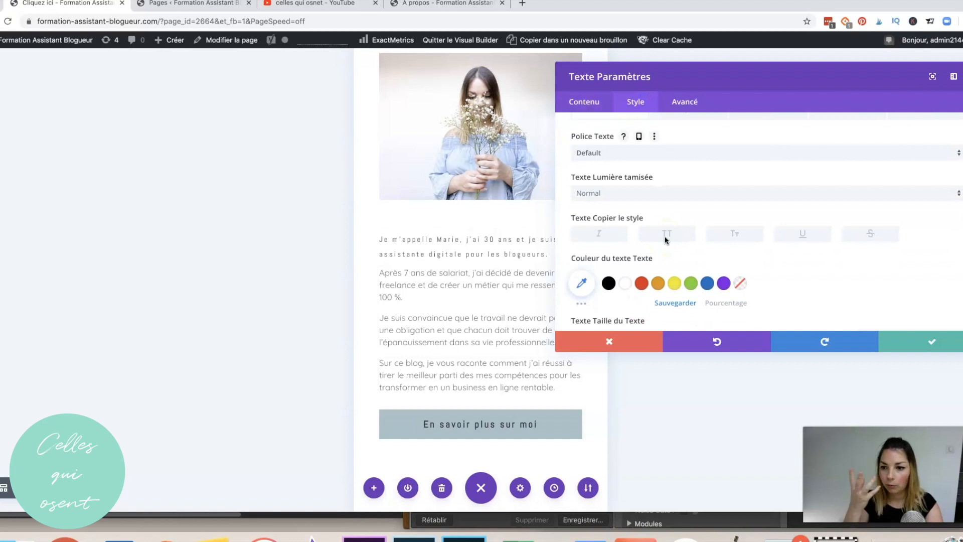
scroll(667, 236, "down", 5)
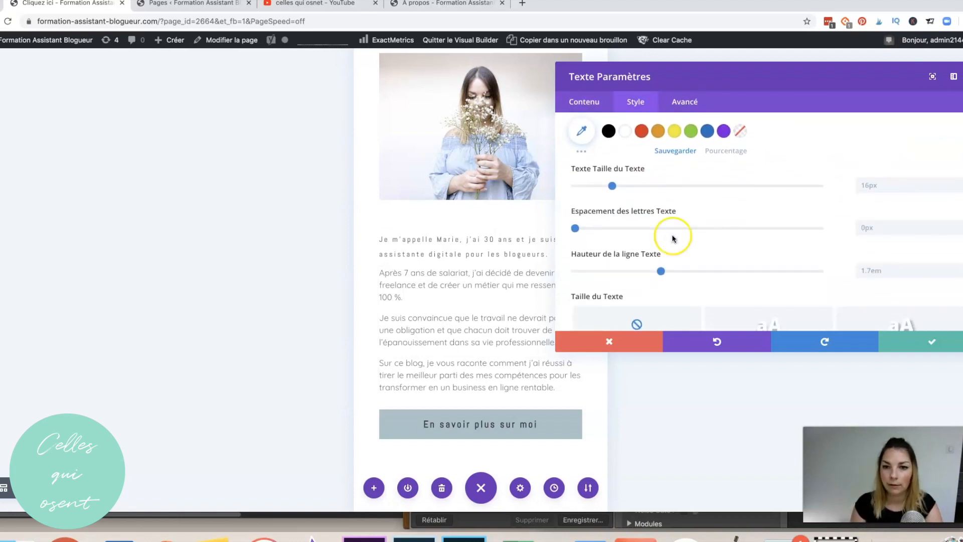
left_click(958, 245)
left_click(959, 245)
left_click(960, 247)
left_click(960, 247)
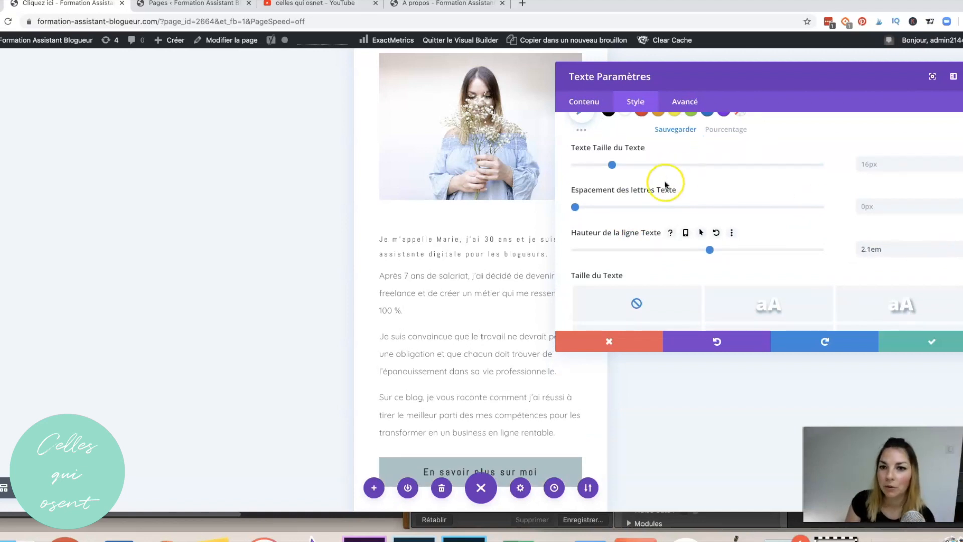
Set the introduction module's heading text size to 16px.
scroll(659, 197, "up", 8)
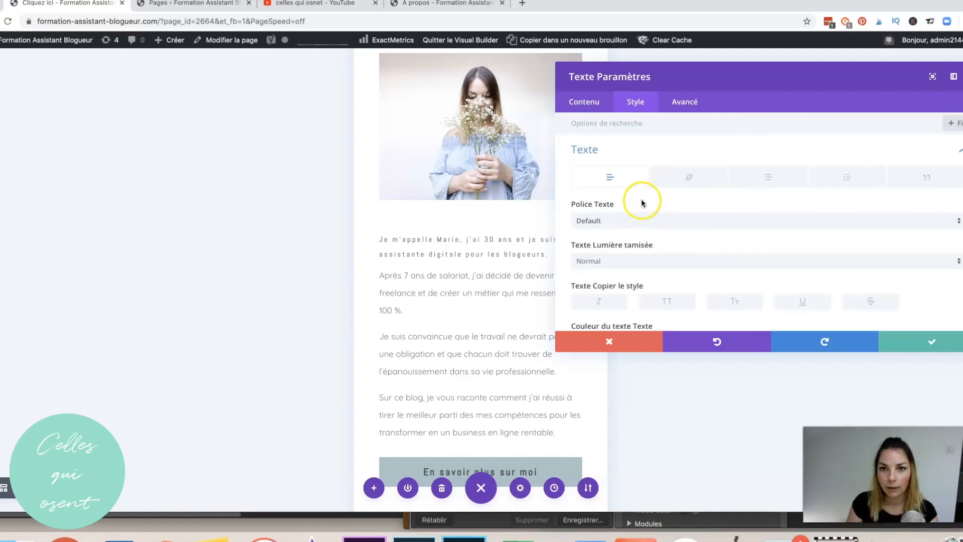
left_click(616, 152)
left_click(597, 179)
scroll(588, 207, "down", 8)
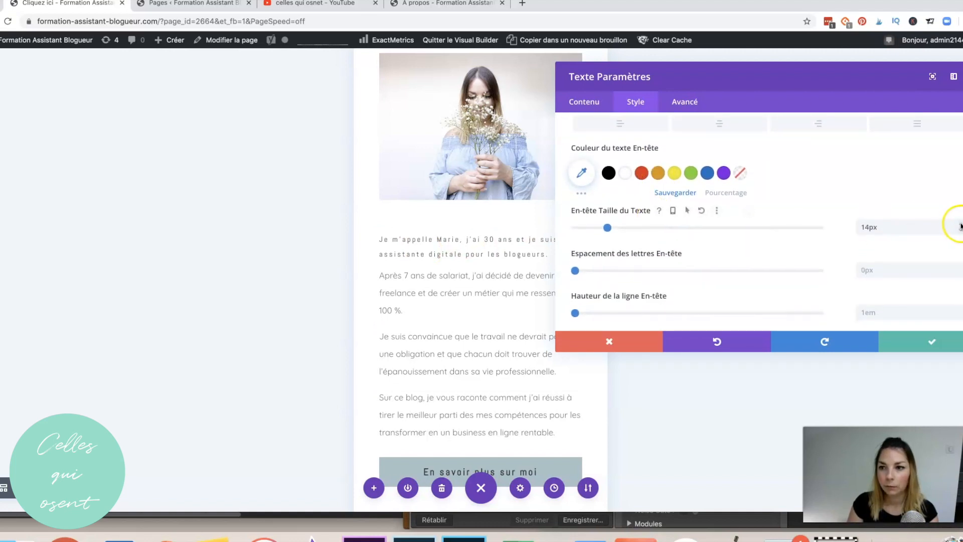
left_click(960, 219)
left_click(959, 219)
Increase the line height of the introduction's heading and save the Text module settings.
scroll(860, 286, "down", 3)
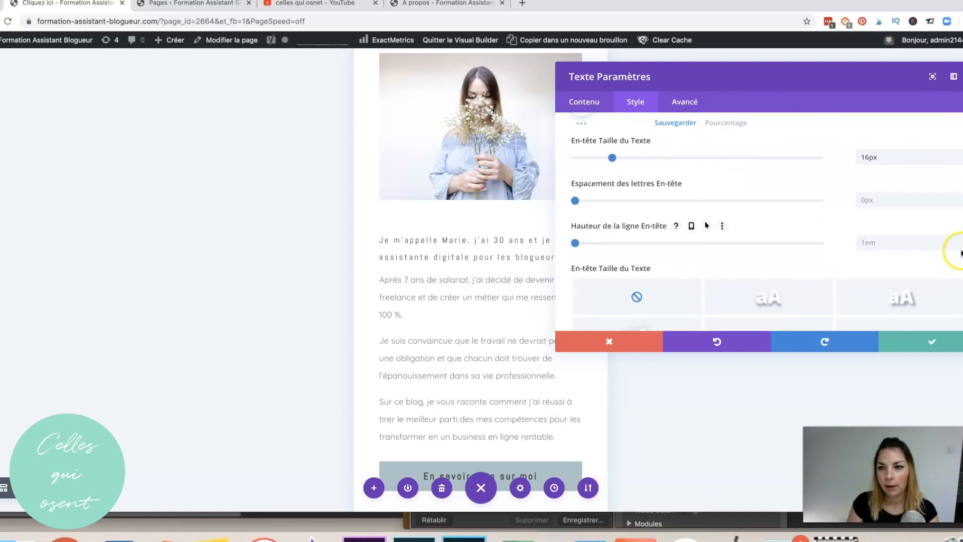
left_click(959, 240)
left_click(658, 227)
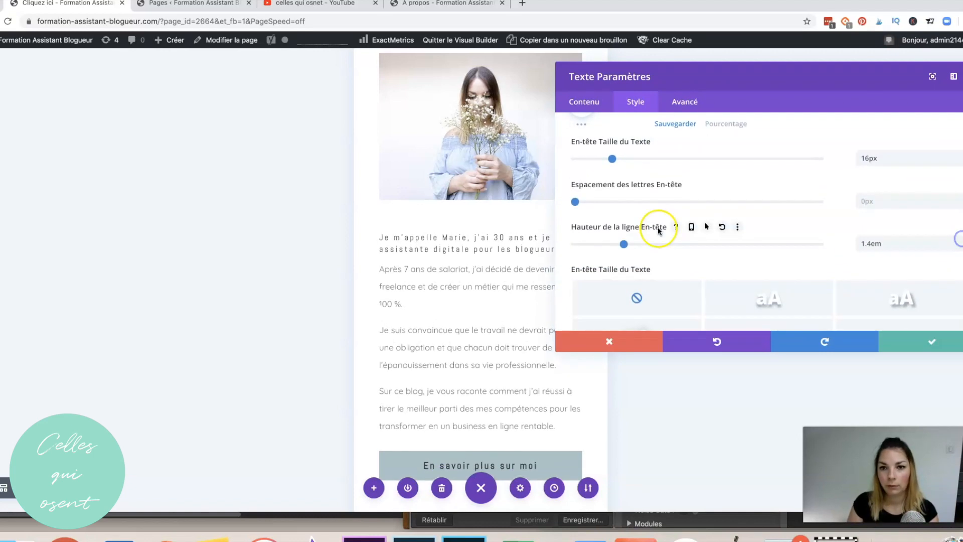
left_click(959, 242)
left_click(960, 241)
left_click(959, 241)
left_click(959, 242)
left_click(958, 241)
left_click(957, 241)
left_click(926, 345)
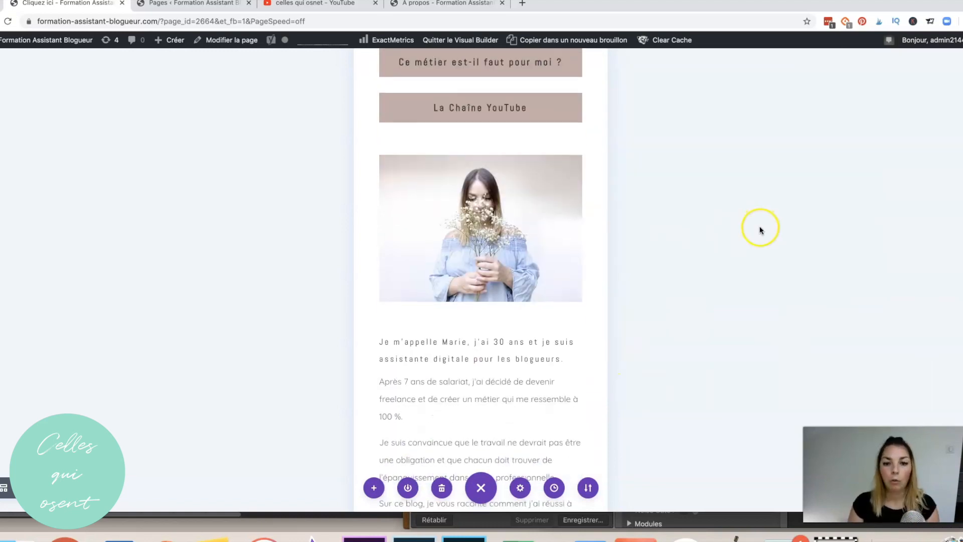
scroll(559, 308, "up", 10)
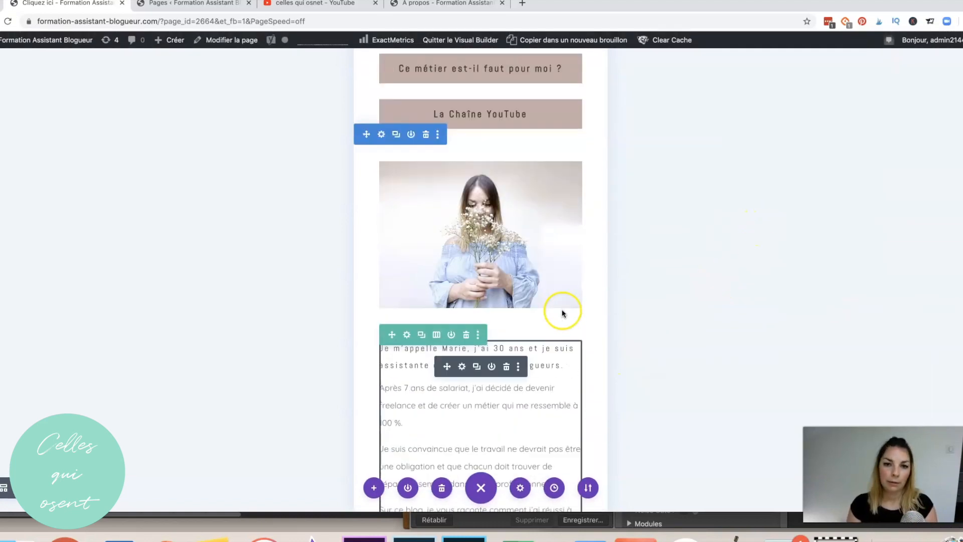
scroll(559, 307, "down", 8)
scroll(559, 306, "up", 1)
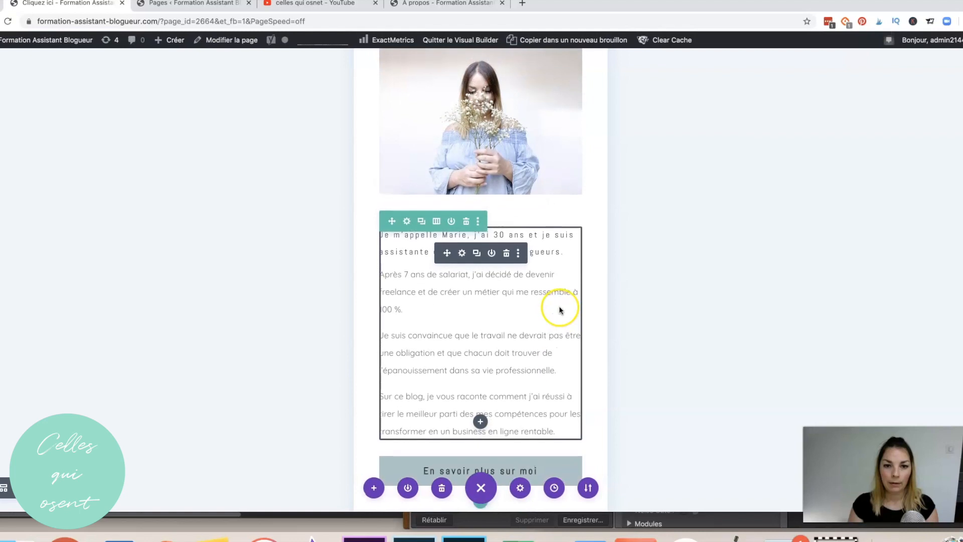
scroll(552, 441, "up", 8)
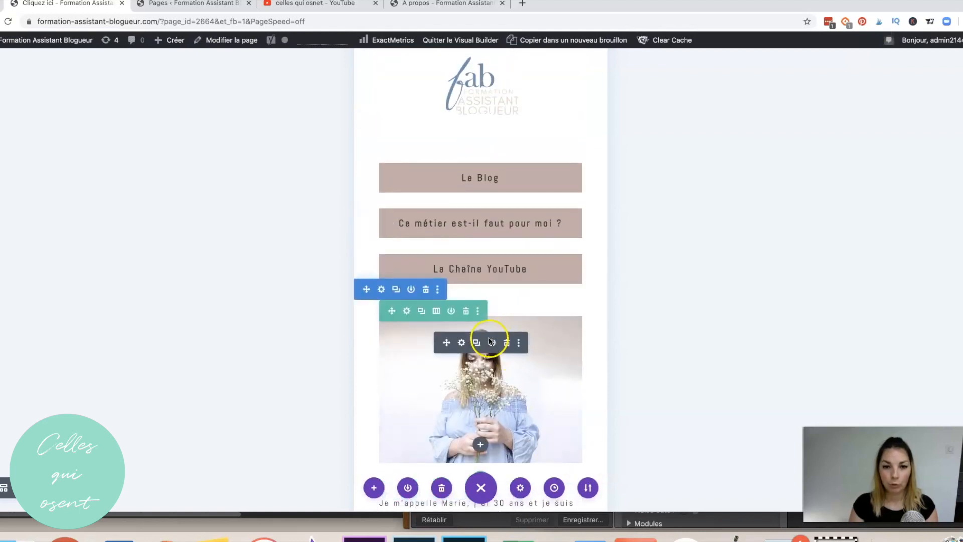
scroll(516, 382, "down", 1)
scroll(516, 383, "down", 3)
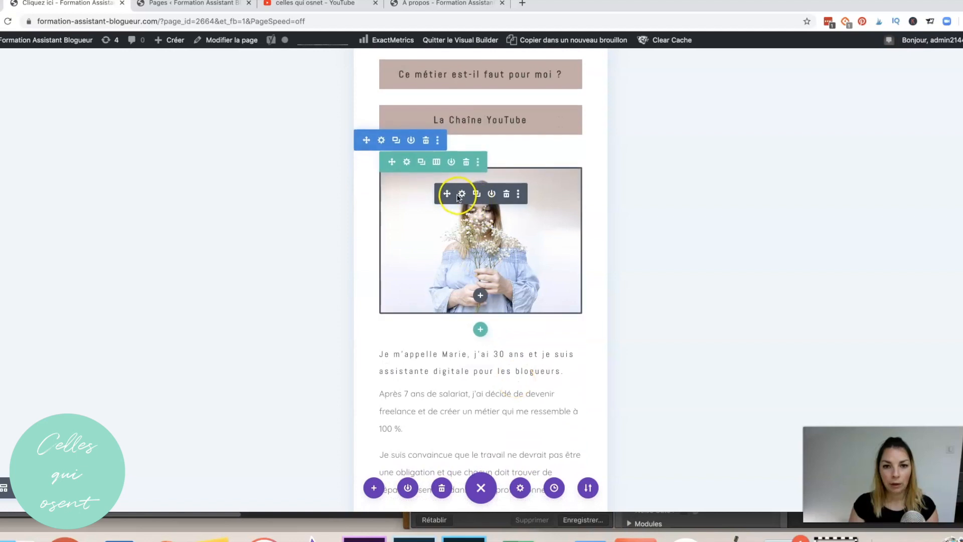
left_click(461, 194)
scroll(656, 251, "down", 5)
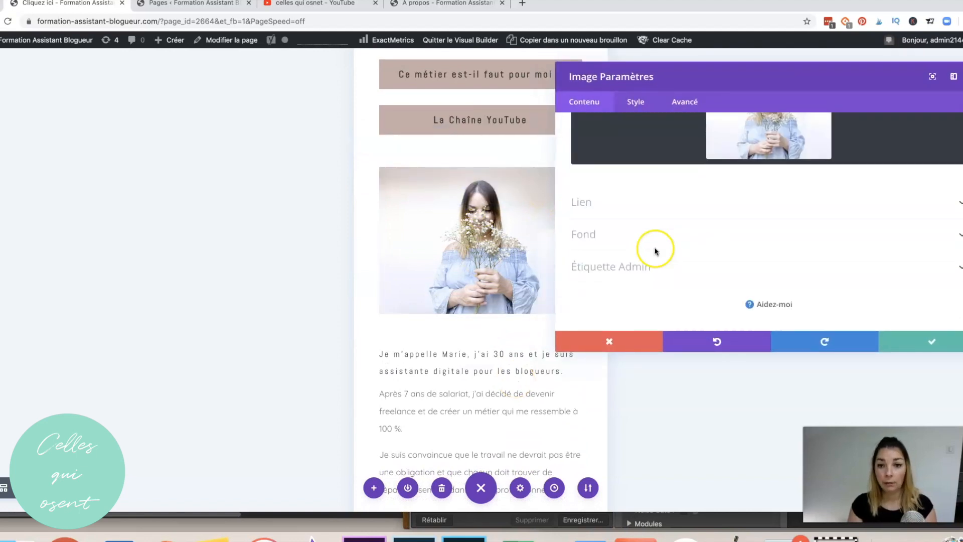
left_click(609, 206)
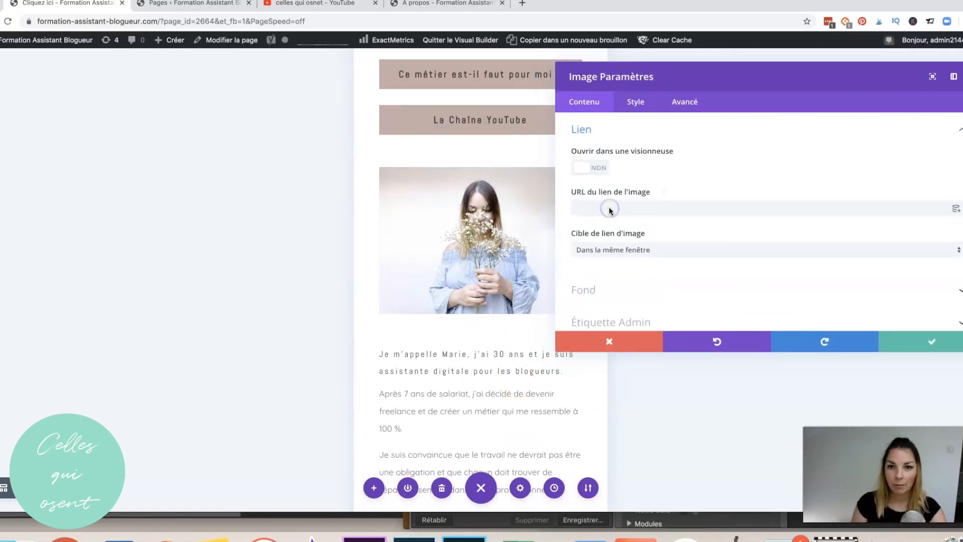
left_click(650, 207)
type("https://formation-assistant-blogueur.com/a-propos/")
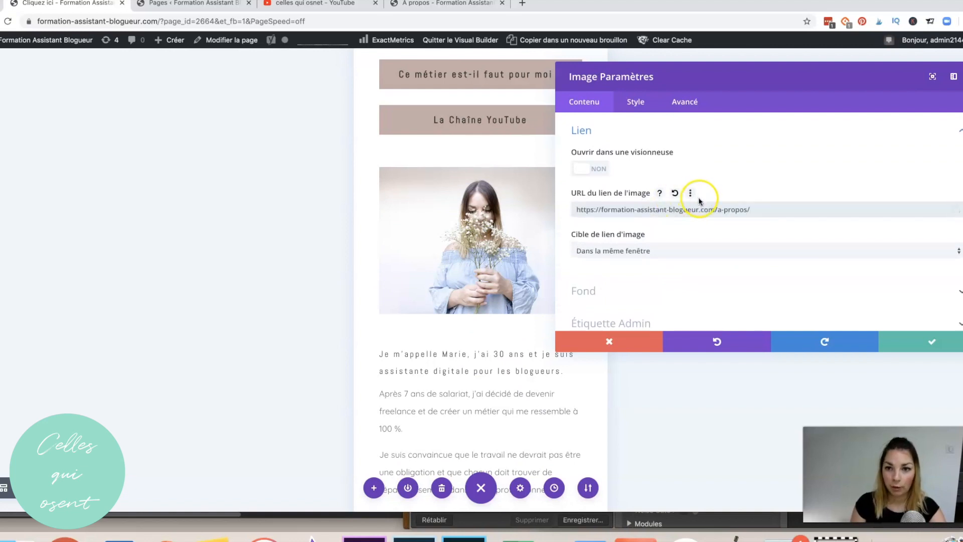
left_click(908, 347)
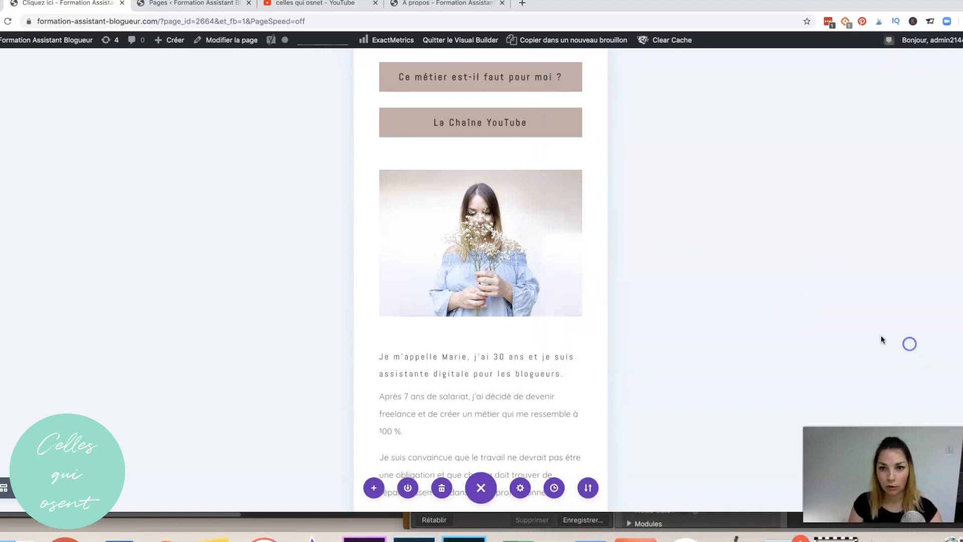
Review the link buttons, photo and introduction text in the page's mobile preview.
scroll(425, 257, "down", 2)
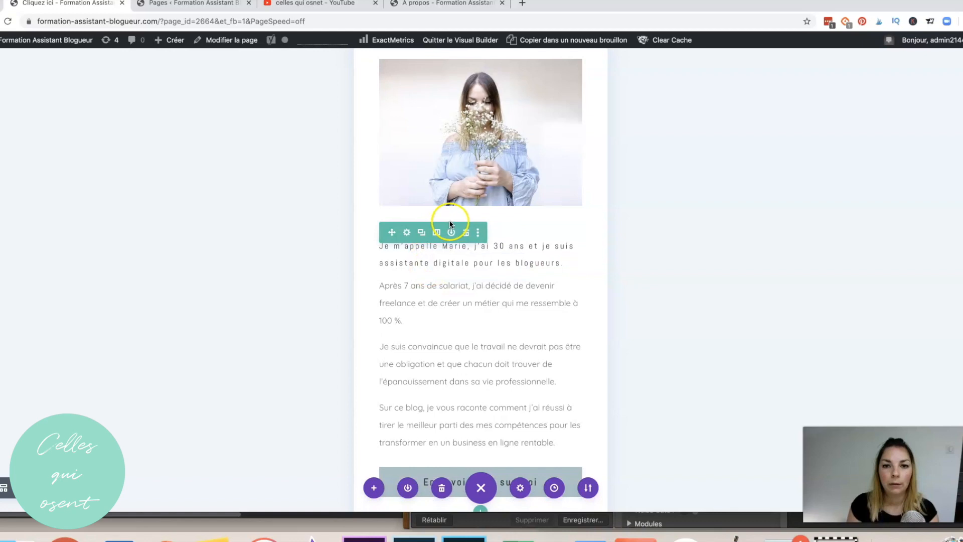
scroll(578, 305, "down", 3)
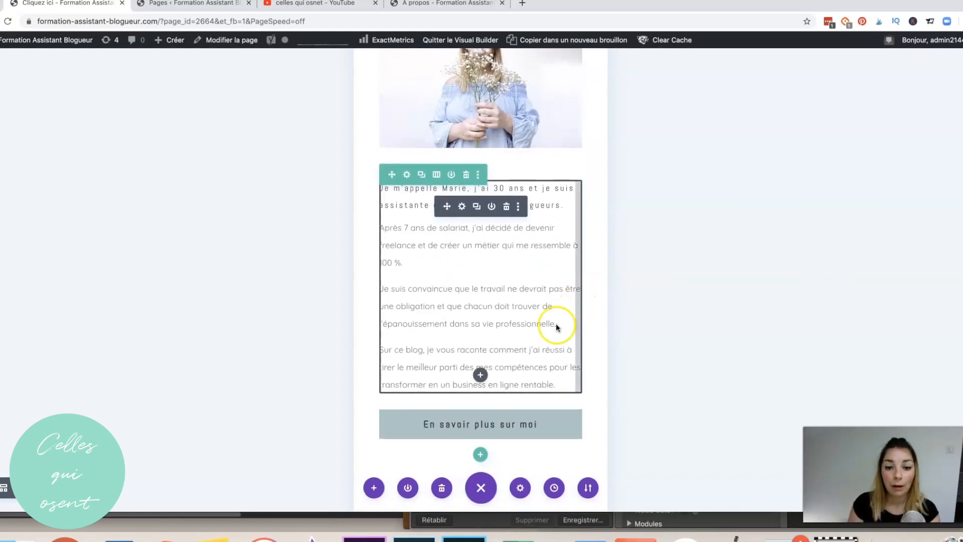
scroll(656, 194, "up", 7)
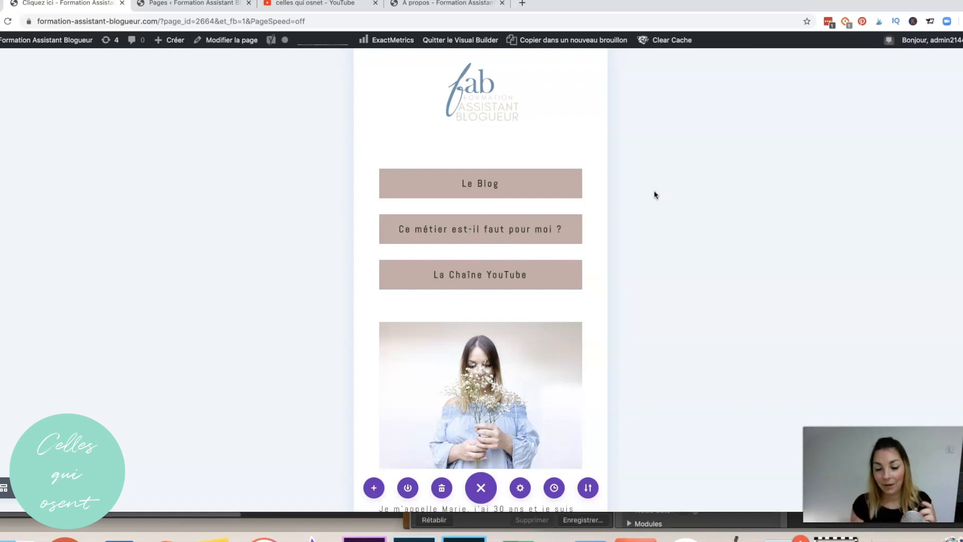
left_click(529, 186)
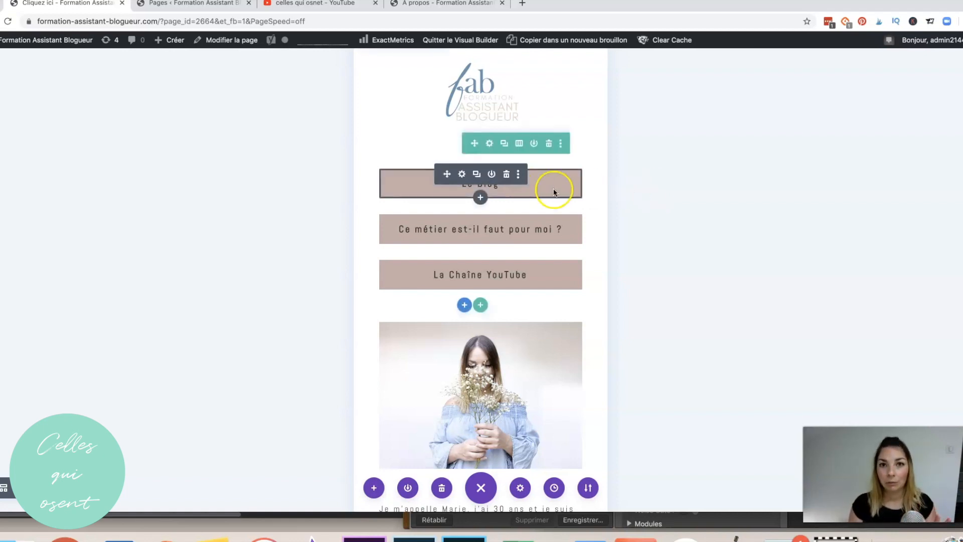
scroll(660, 197, "down", 2)
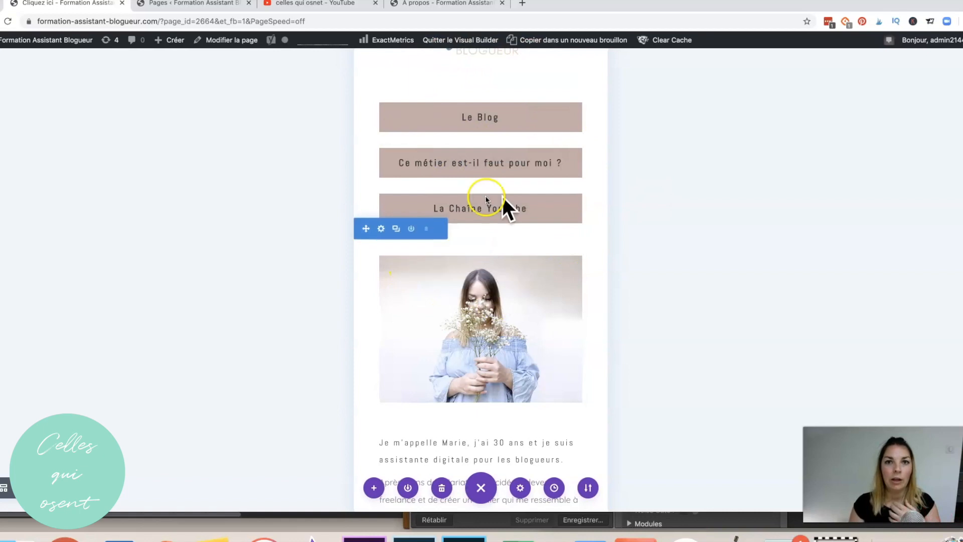
scroll(741, 291, "up", 1)
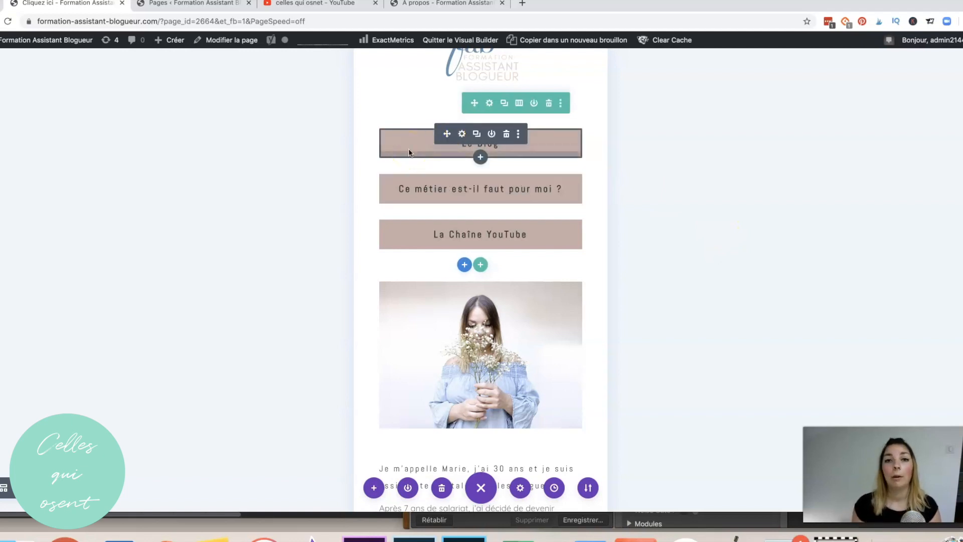
left_click_drag(444, 133, 507, 241)
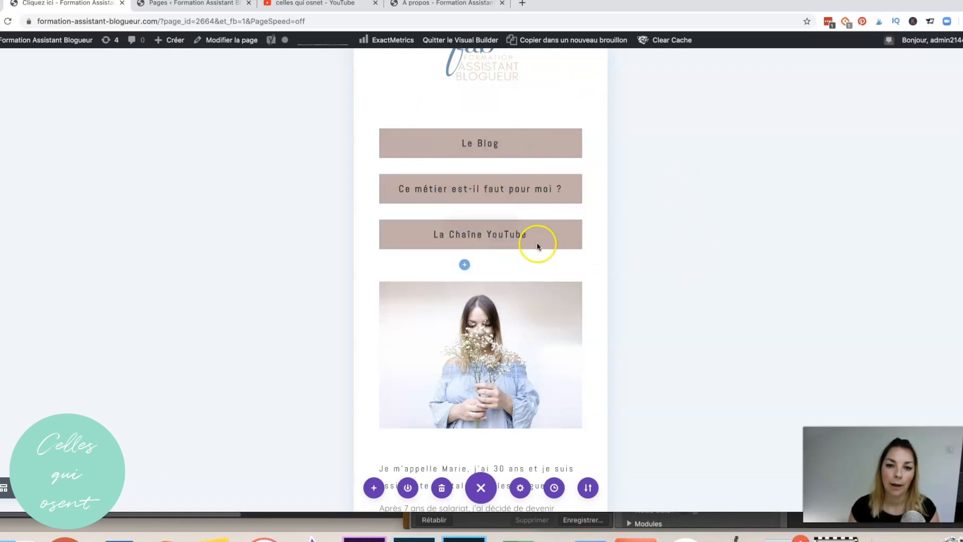